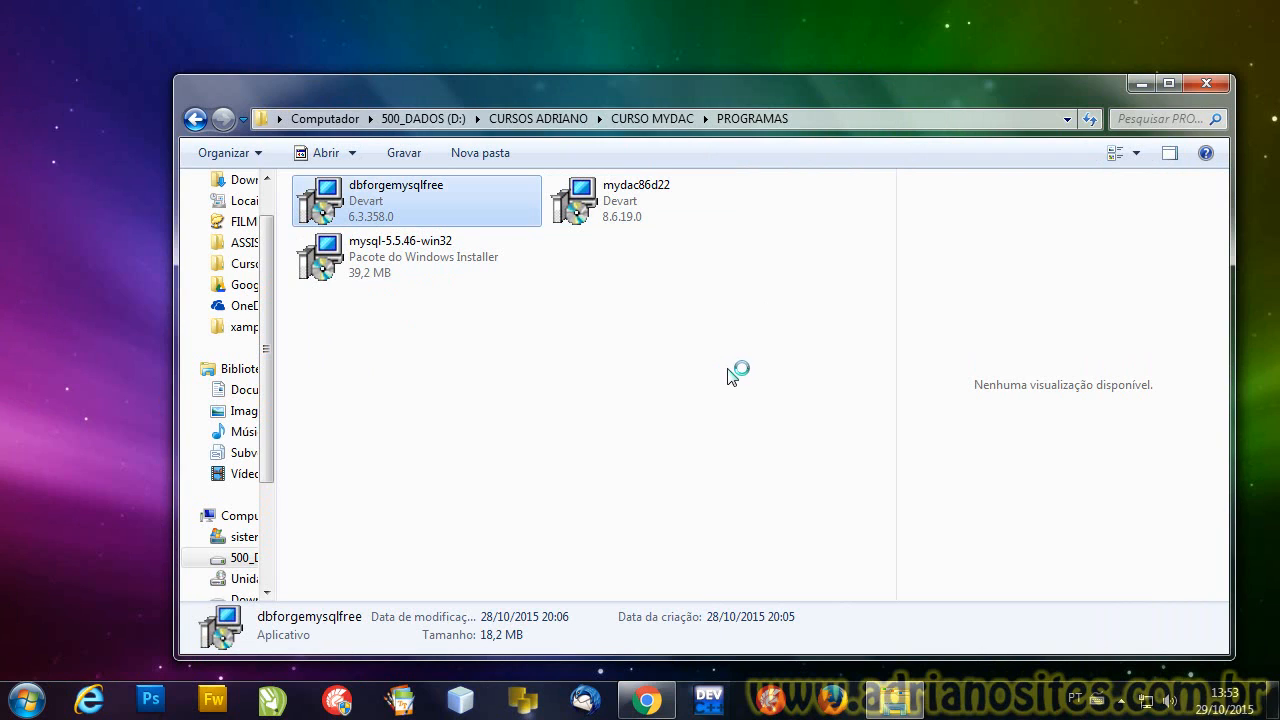
# - Launch the dbForge Studio for MySQL installer and accept the default destination folder
pyautogui.click(698, 369)
pyautogui.click(530, 447)
pyautogui.click(752, 510)
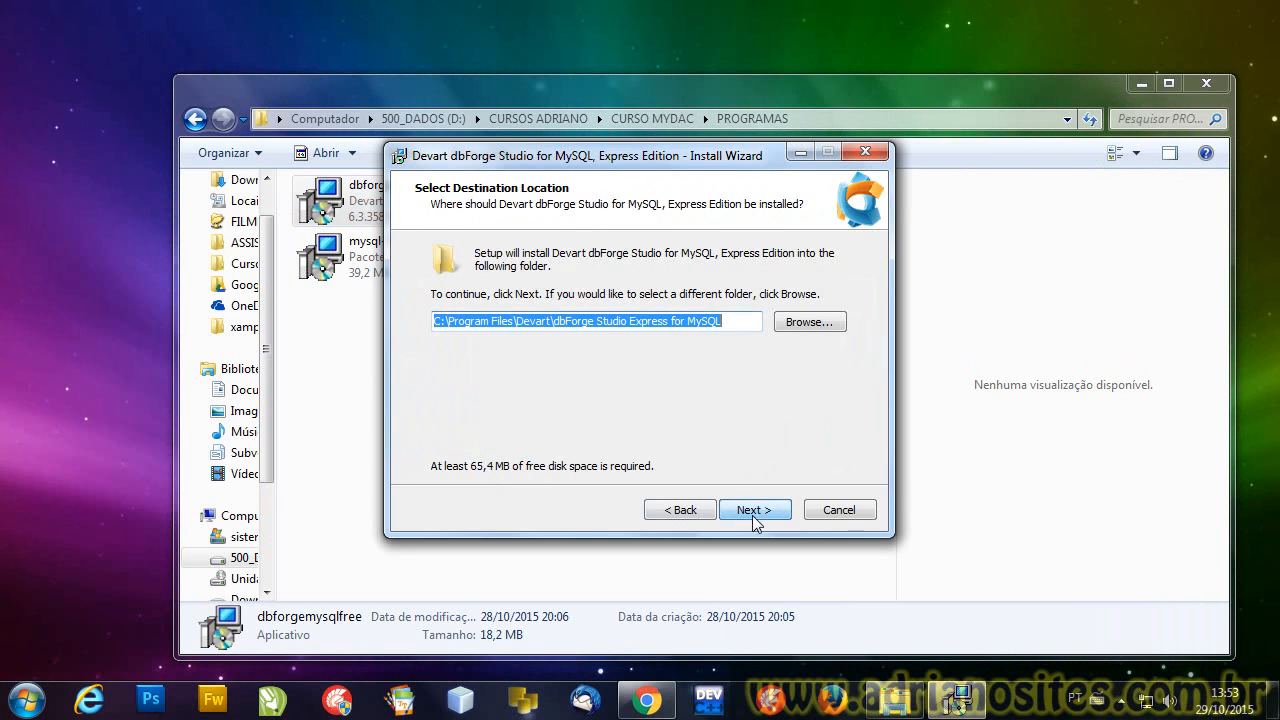
pyautogui.click(760, 512)
pyautogui.click(750, 512)
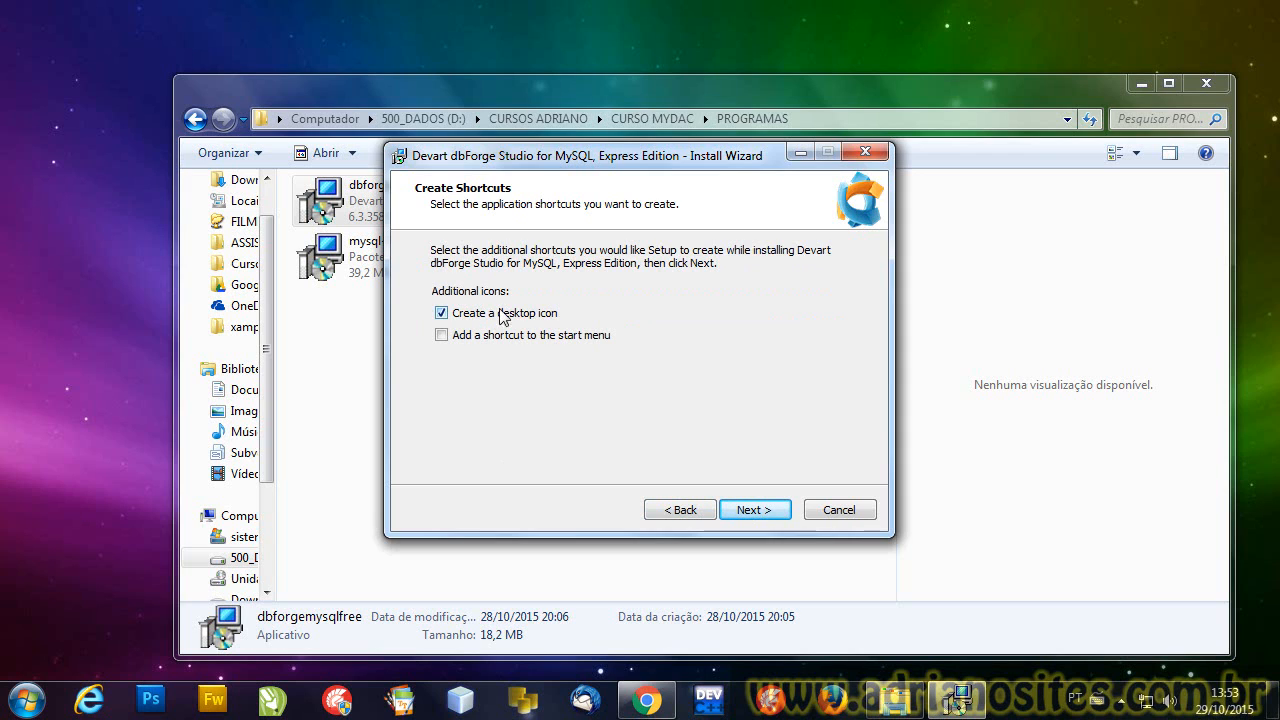
# - Keep the desktop icon option, run the installation and finish the wizard with launching enabled
pyautogui.click(744, 512)
pyautogui.click(745, 512)
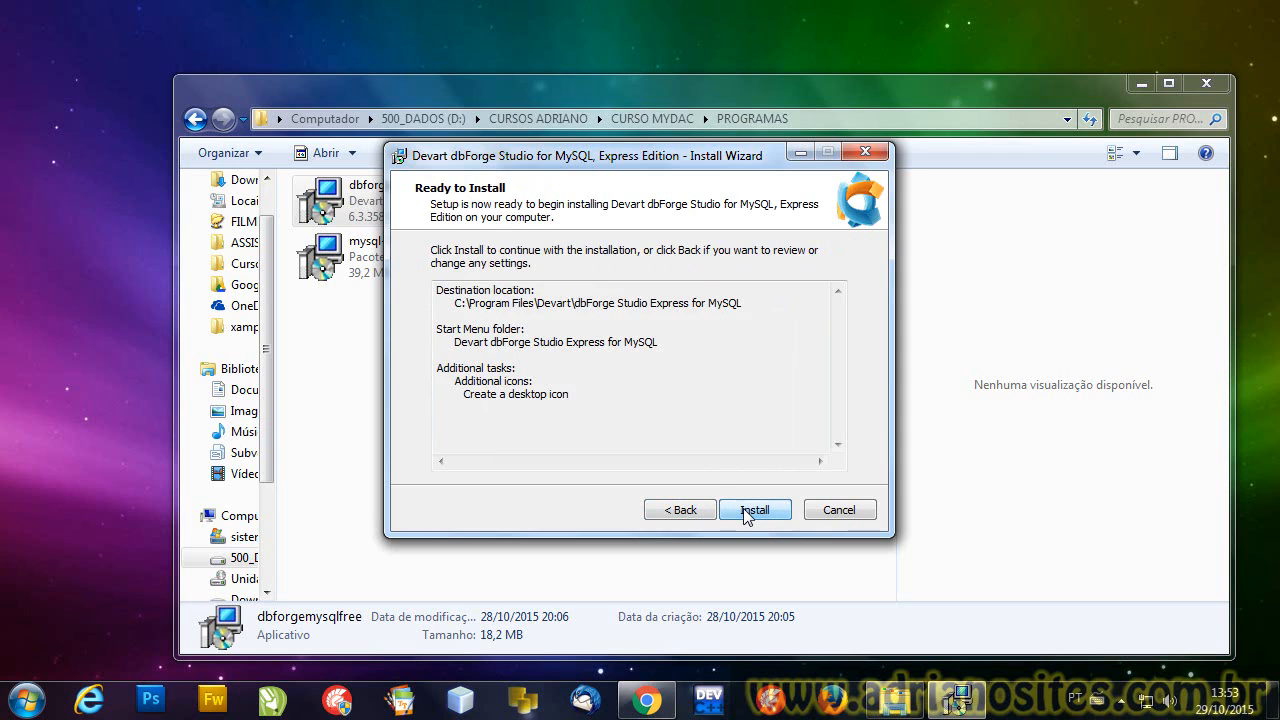
pyautogui.click(755, 510)
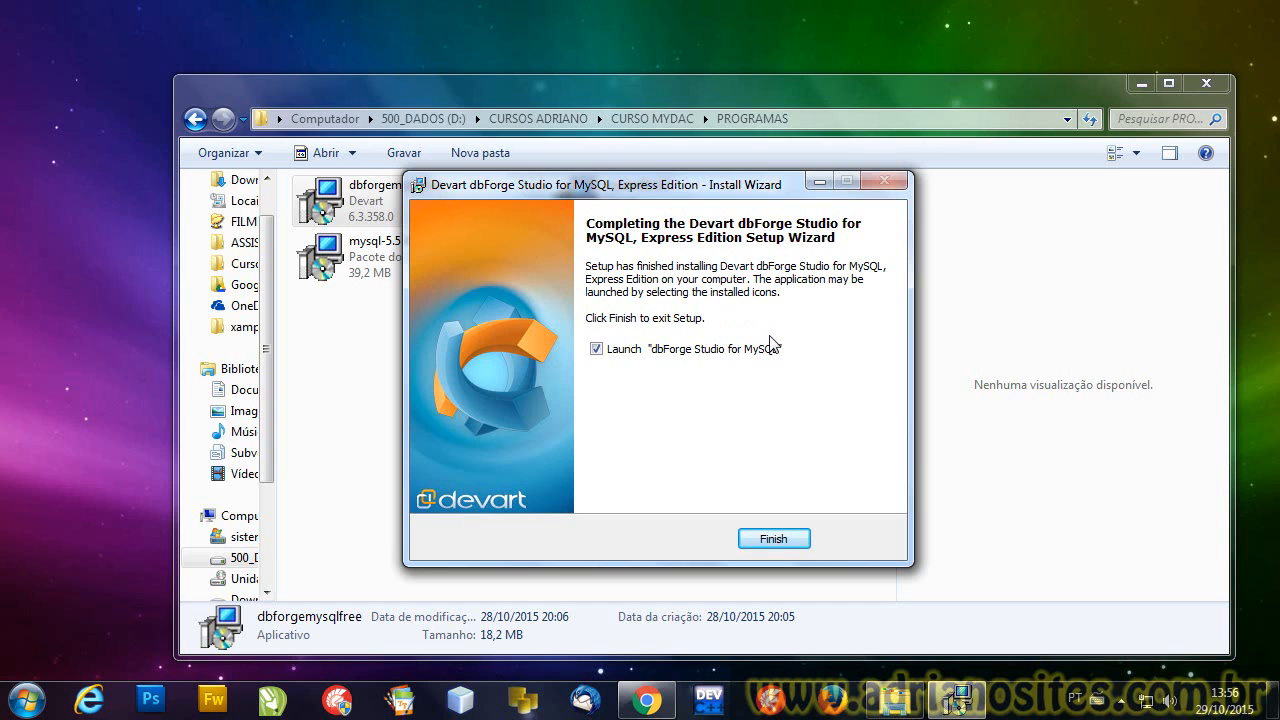
pyautogui.click(768, 543)
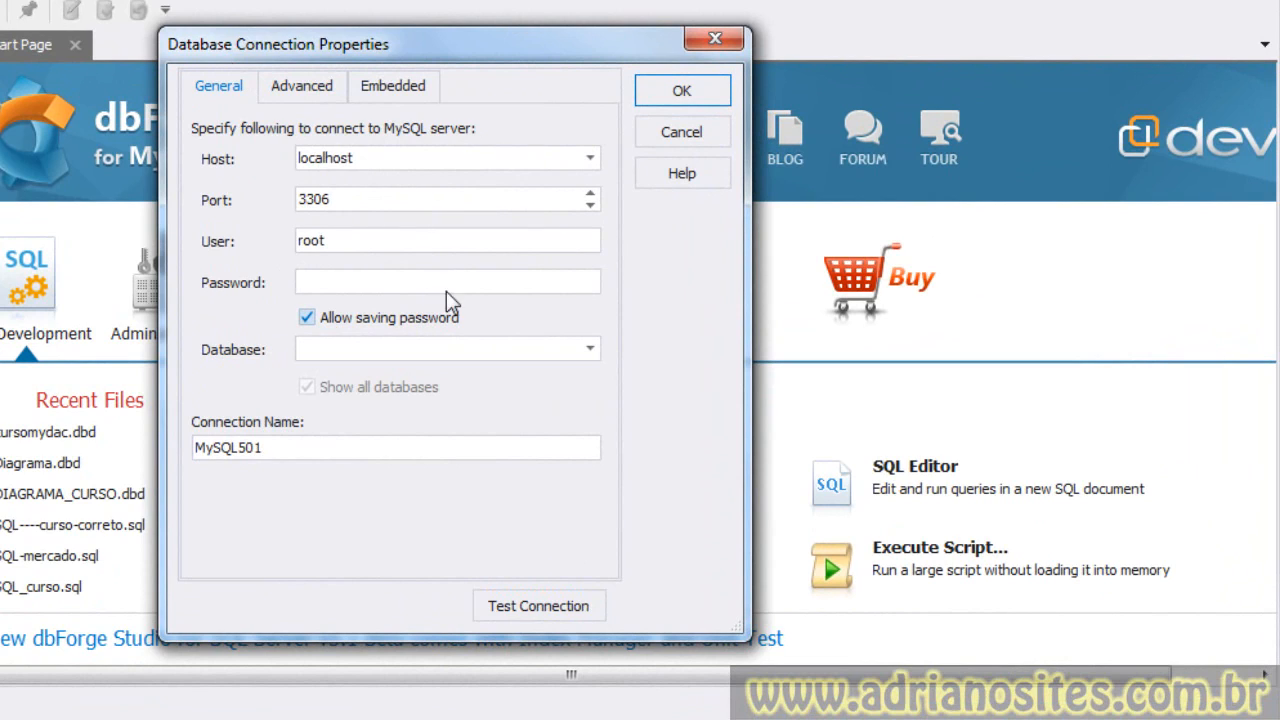
# - Review the host, port, user, password and connection name fields of the new MySQL connection
pyautogui.doubleClick(371, 157)
pyautogui.moveTo(371, 157); pyautogui.dragTo(294, 157)
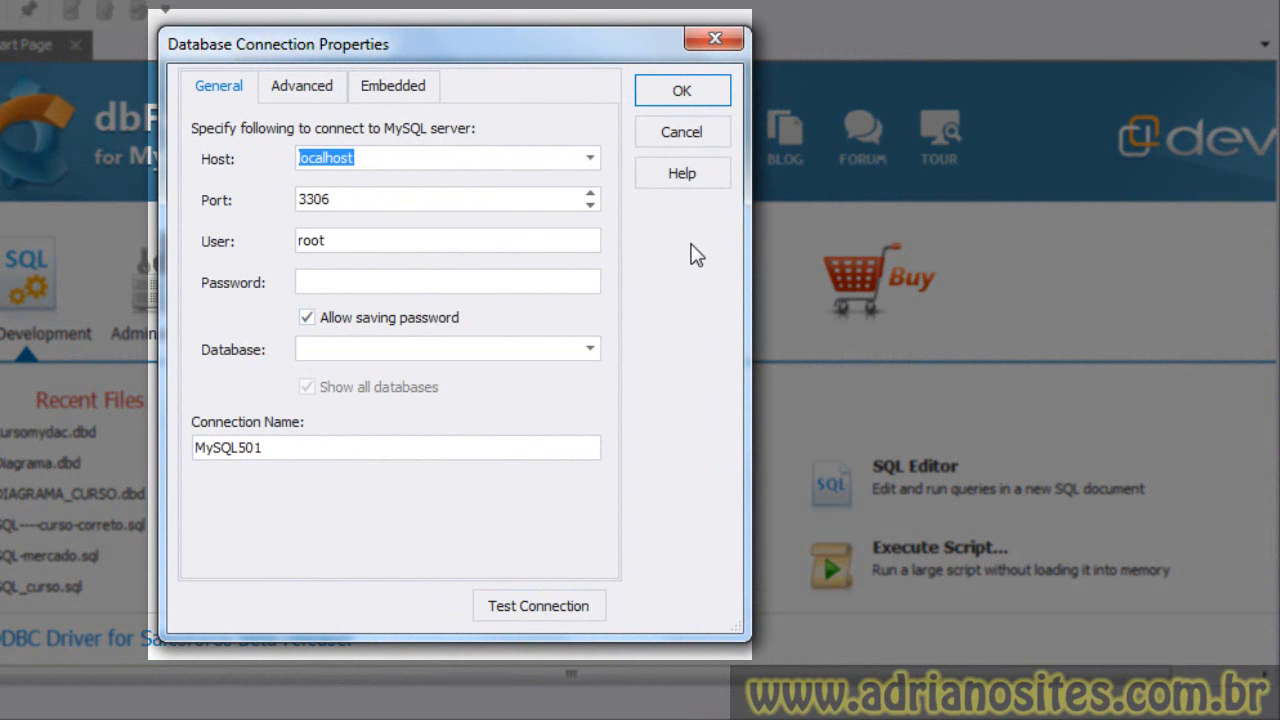
pyautogui.moveTo(351, 197); pyautogui.dragTo(209, 194)
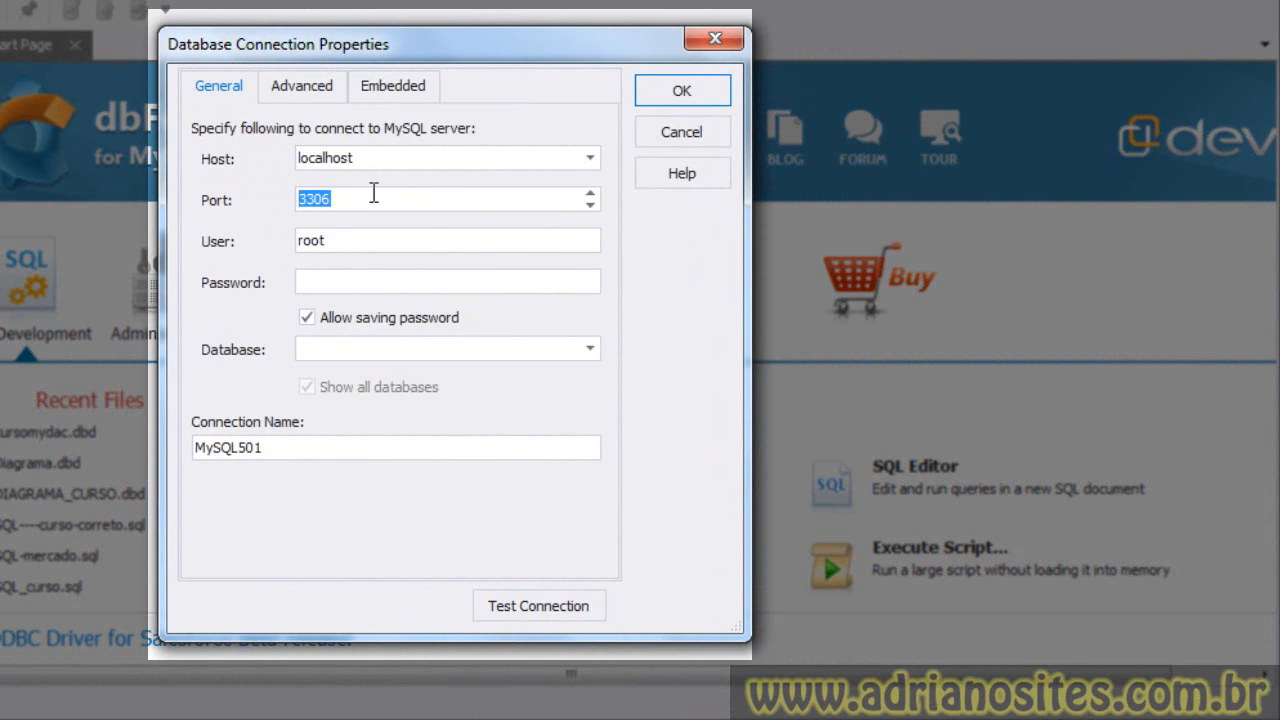
pyautogui.moveTo(346, 240); pyautogui.dragTo(204, 216)
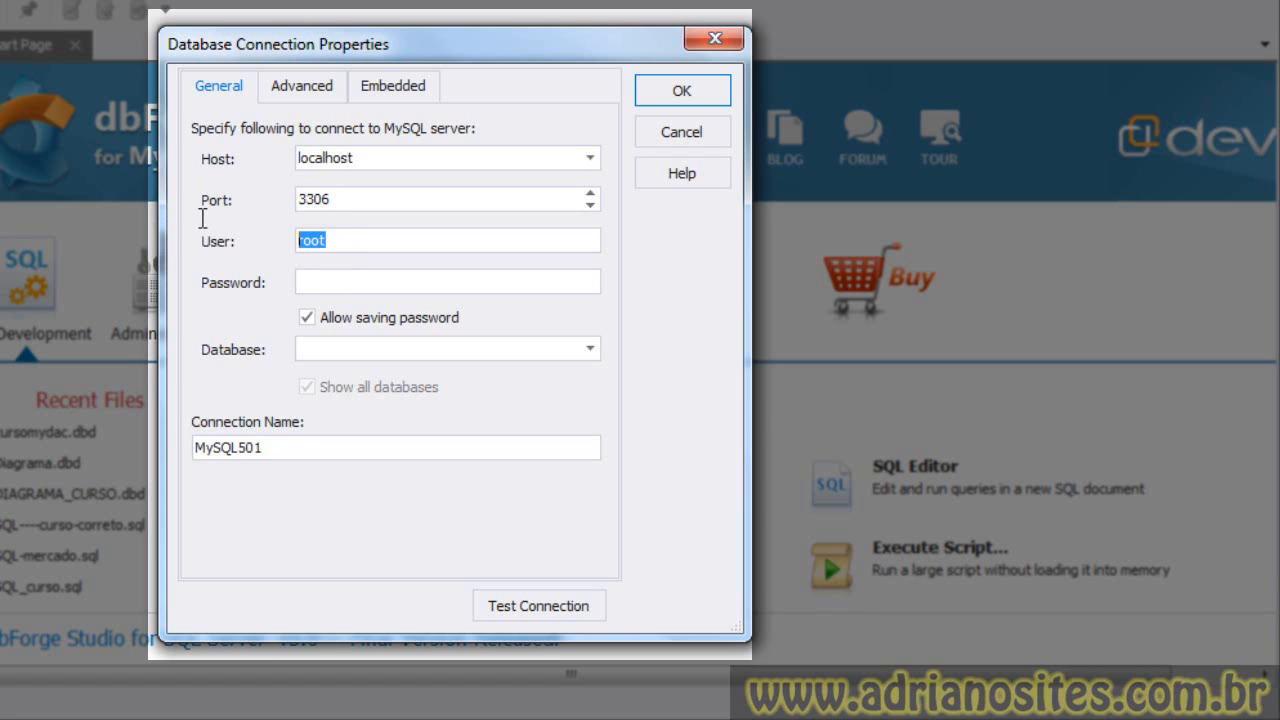
pyautogui.click(336, 283)
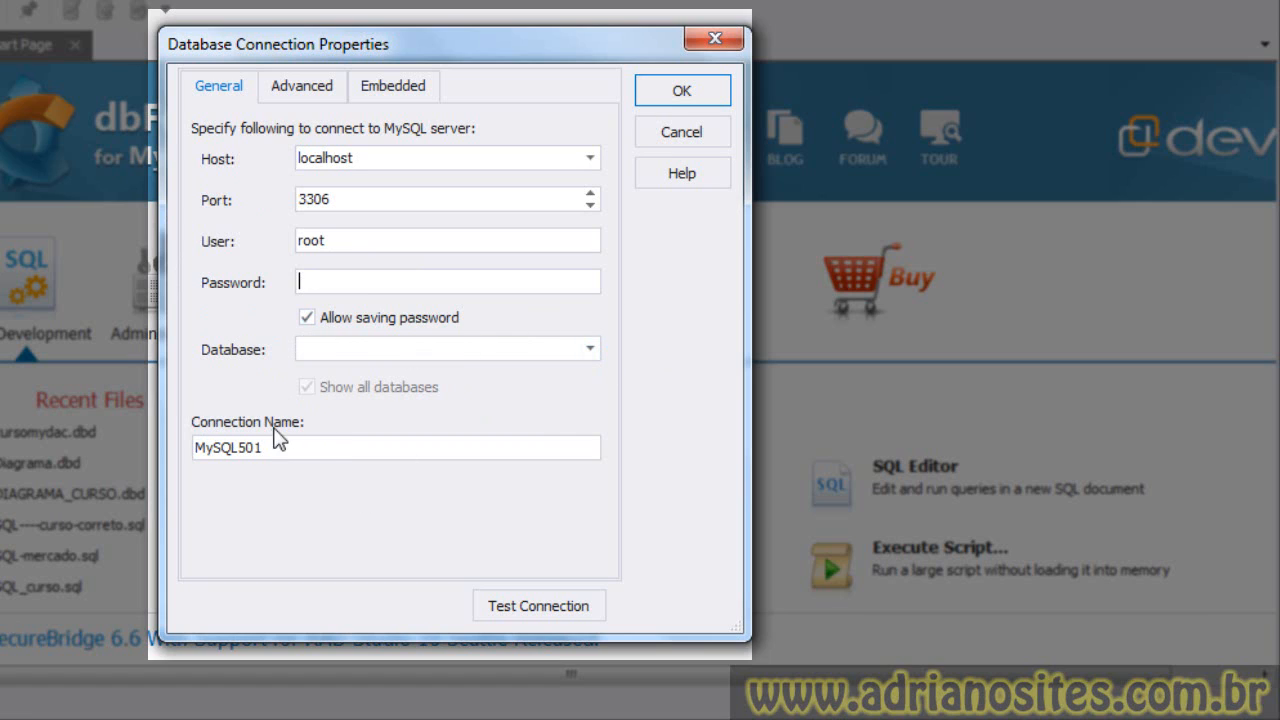
pyautogui.moveTo(326, 447); pyautogui.dragTo(87, 440)
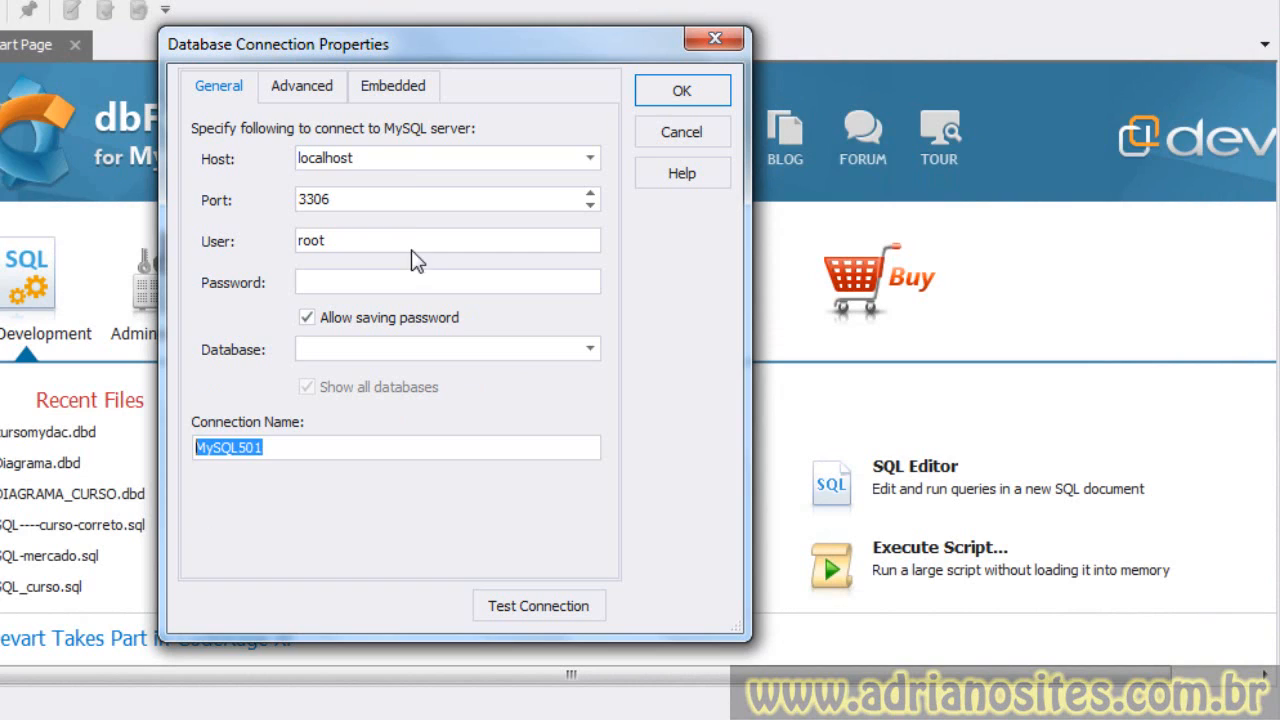
pyautogui.doubleClick(402, 160)
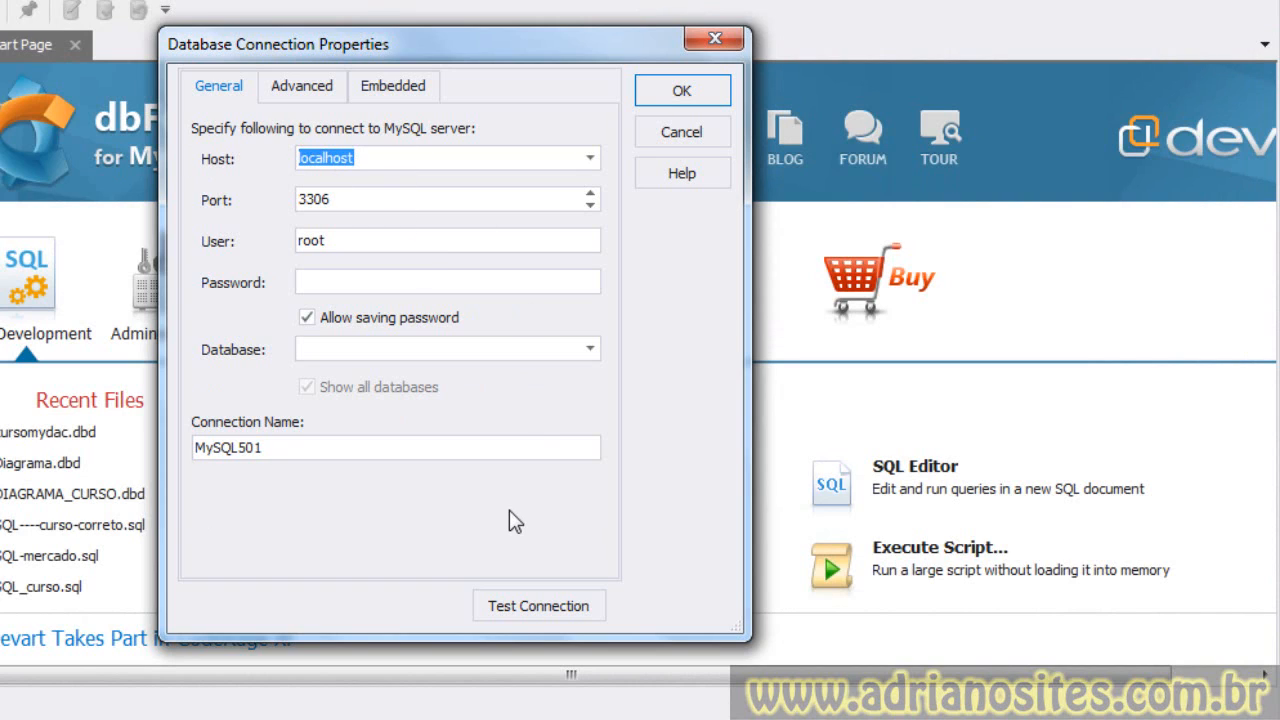
pyautogui.click(393, 161)
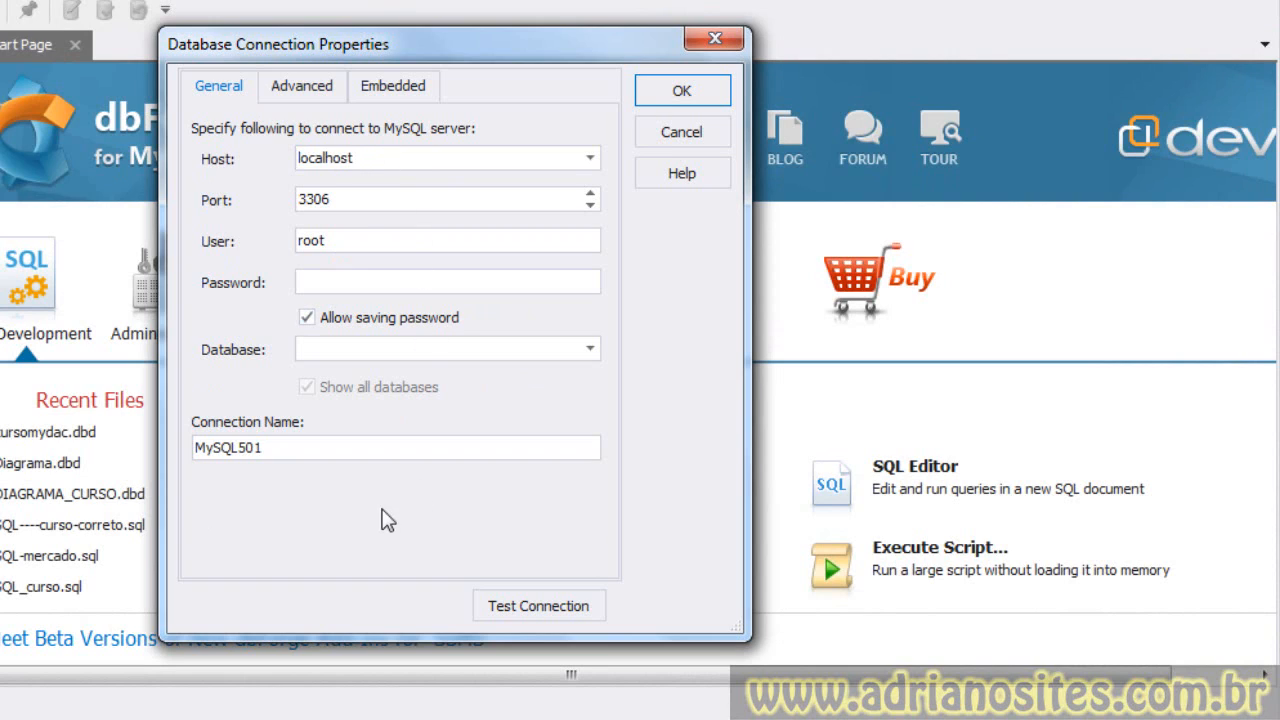
pyautogui.moveTo(362, 158); pyautogui.dragTo(267, 155)
pyautogui.moveTo(340, 200); pyautogui.dragTo(266, 196)
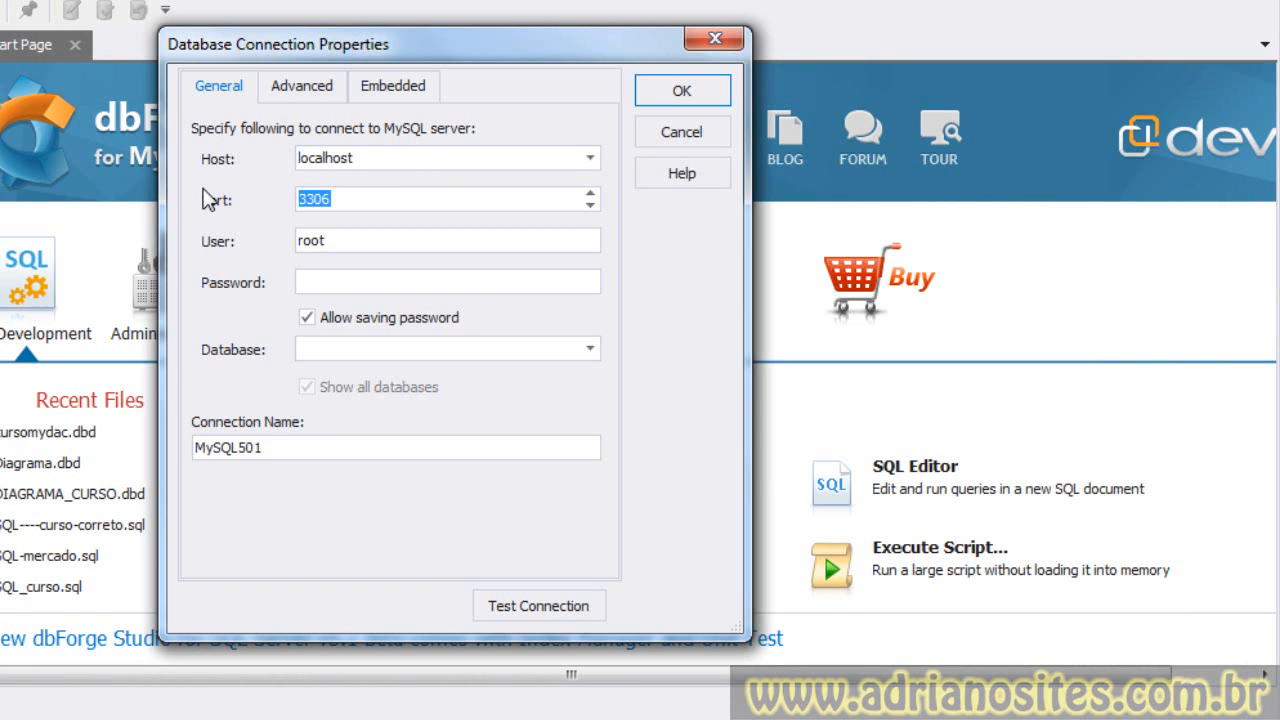
pyautogui.moveTo(360, 240); pyautogui.dragTo(254, 225)
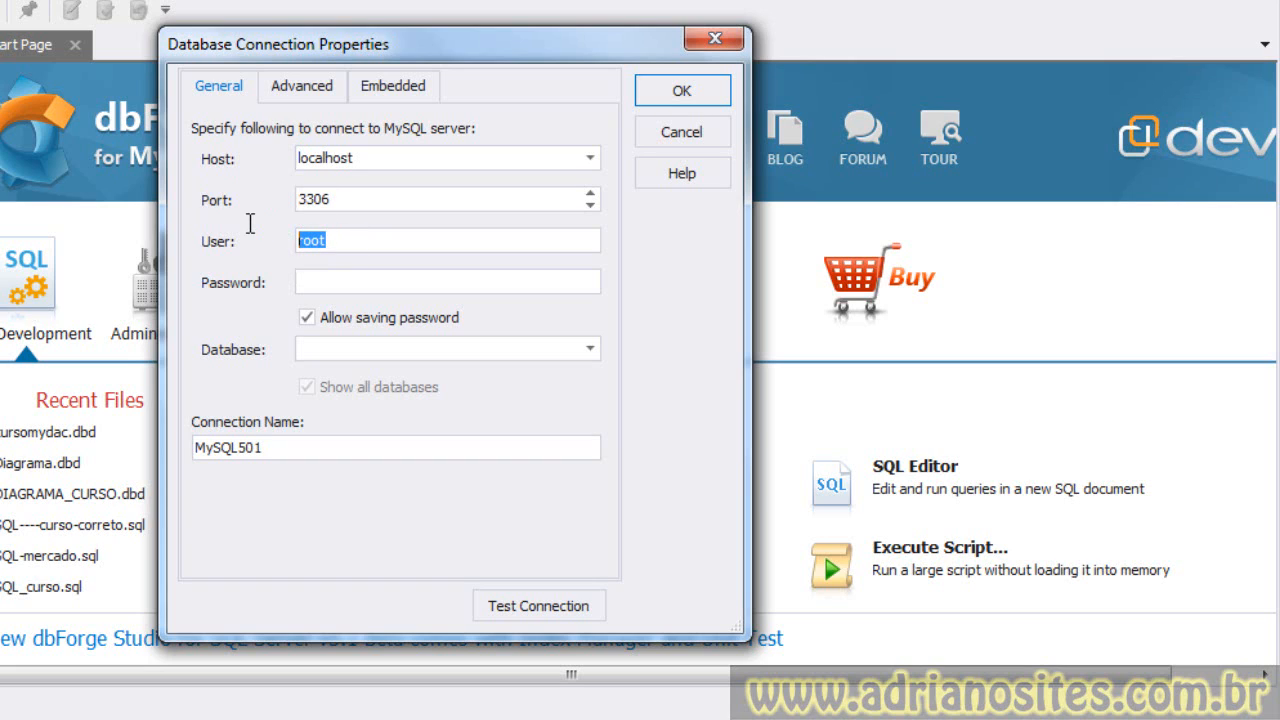
# - Enter the MySQL root password and test the connection
pyautogui.click(314, 283)
pyautogui.write('••')
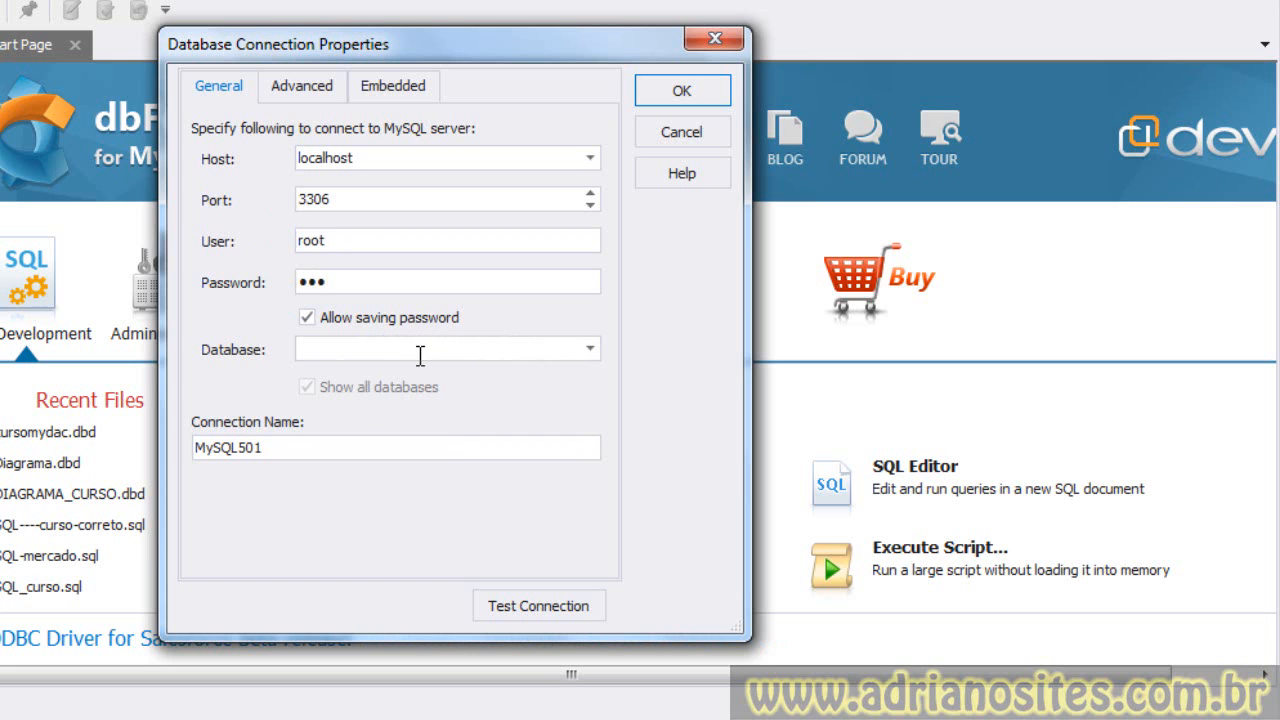
pyautogui.click(535, 605)
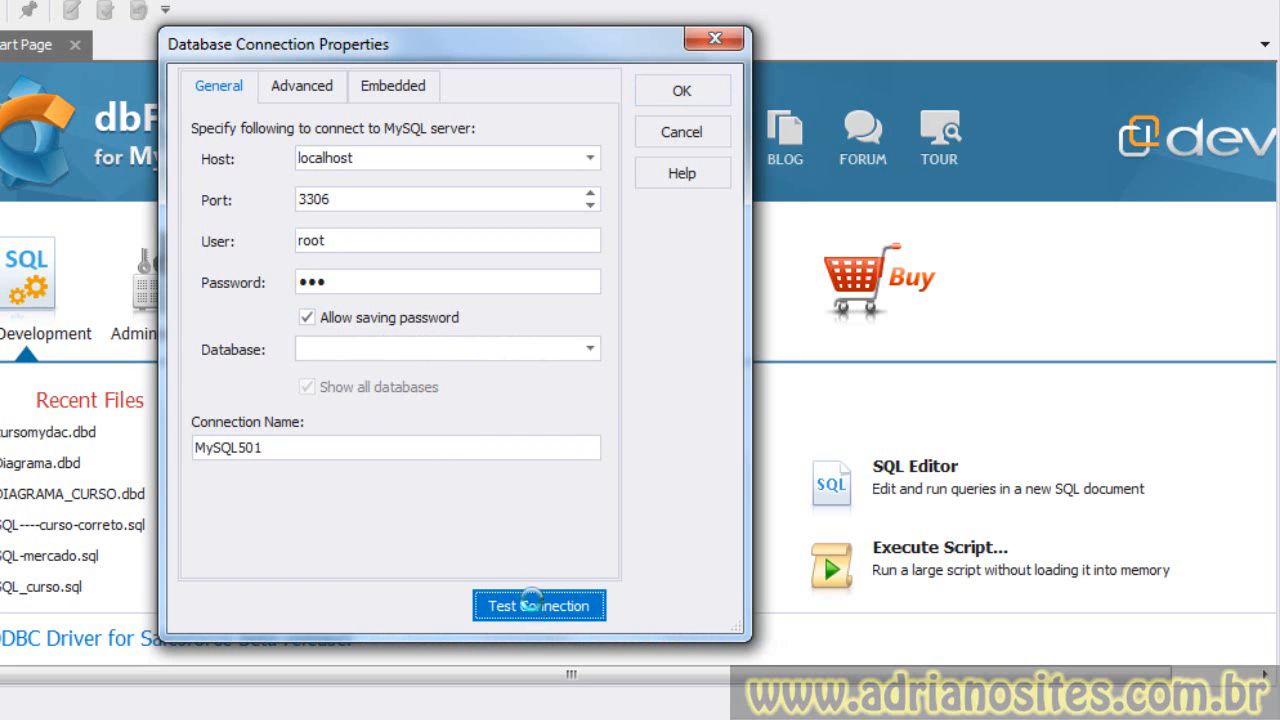
pyautogui.click(452, 381)
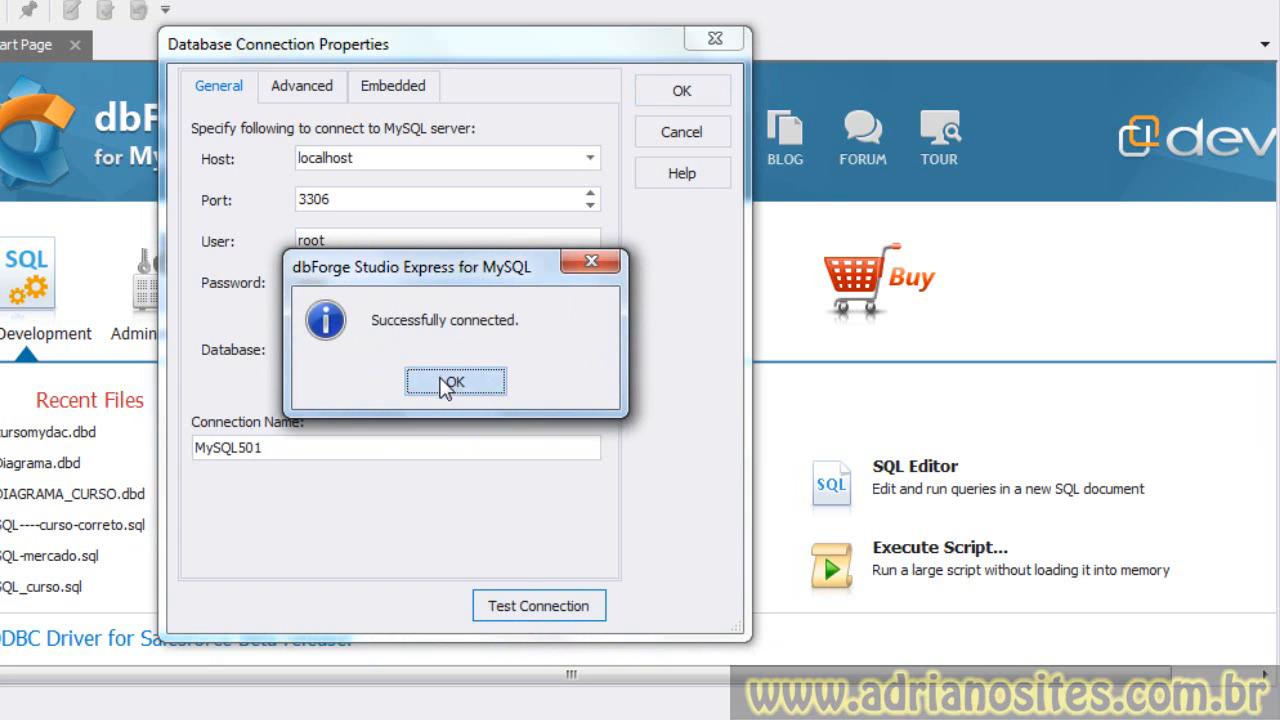
# - Rename the connection to "mydac teste"
pyautogui.moveTo(323, 449); pyautogui.dragTo(103, 449)
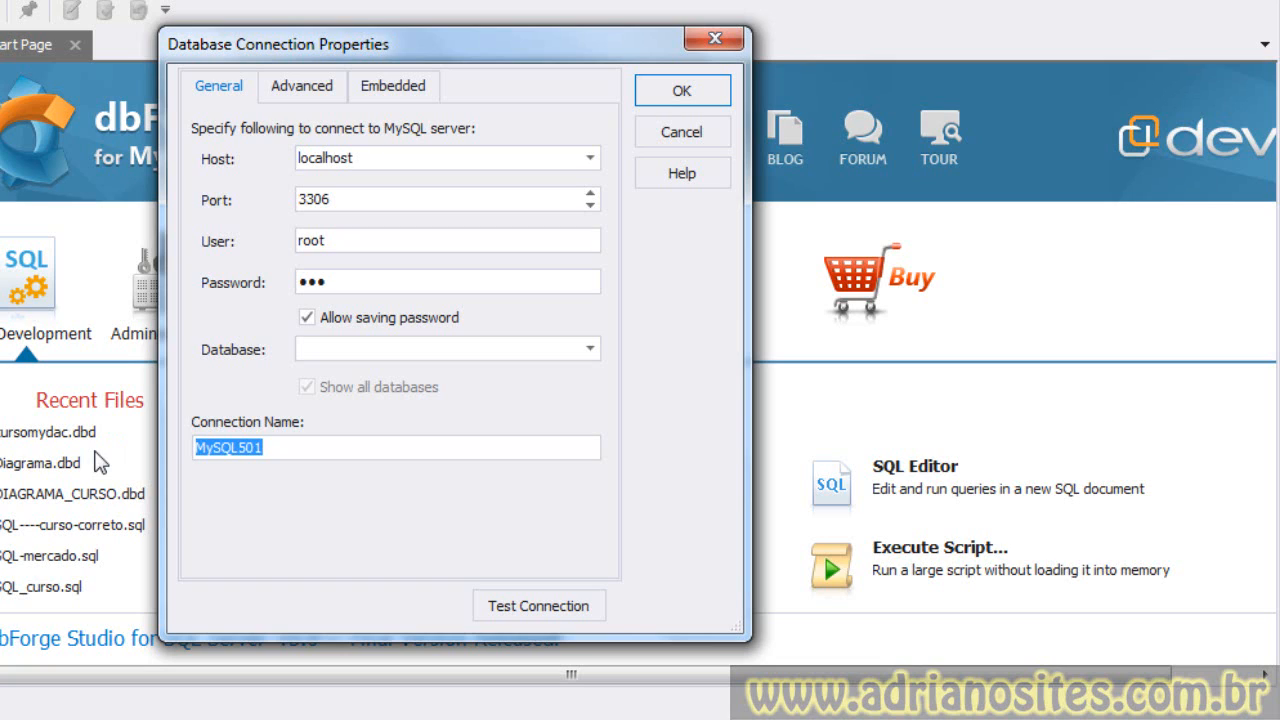
pyautogui.write('mydac teste')
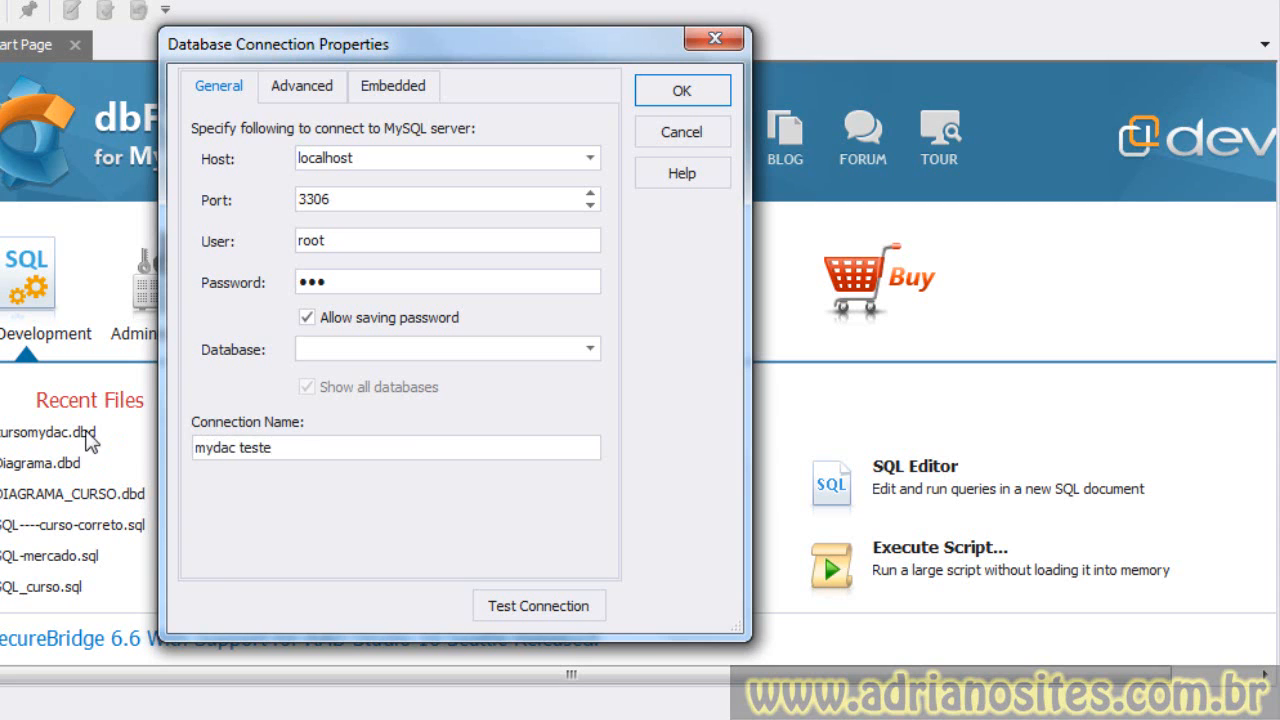
# - Test the renamed connection again
pyautogui.moveTo(351, 451); pyautogui.dragTo(12, 450)
pyautogui.click(504, 590)
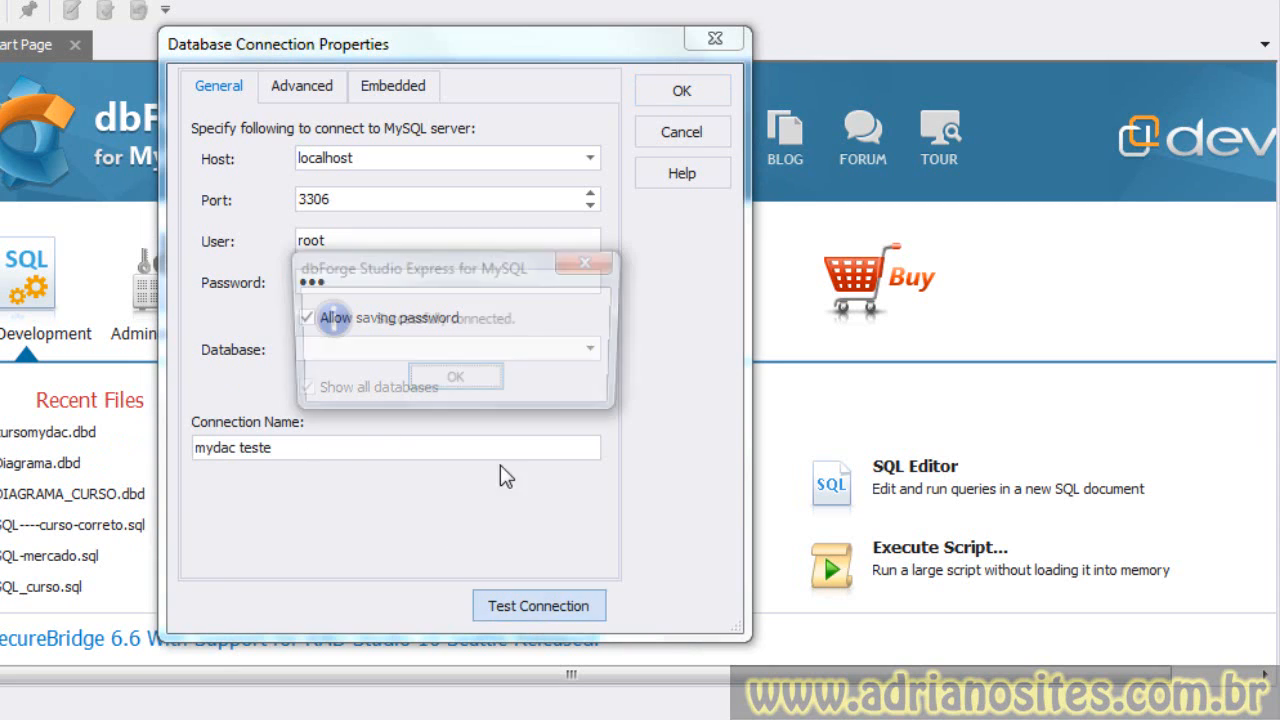
pyautogui.click(468, 380)
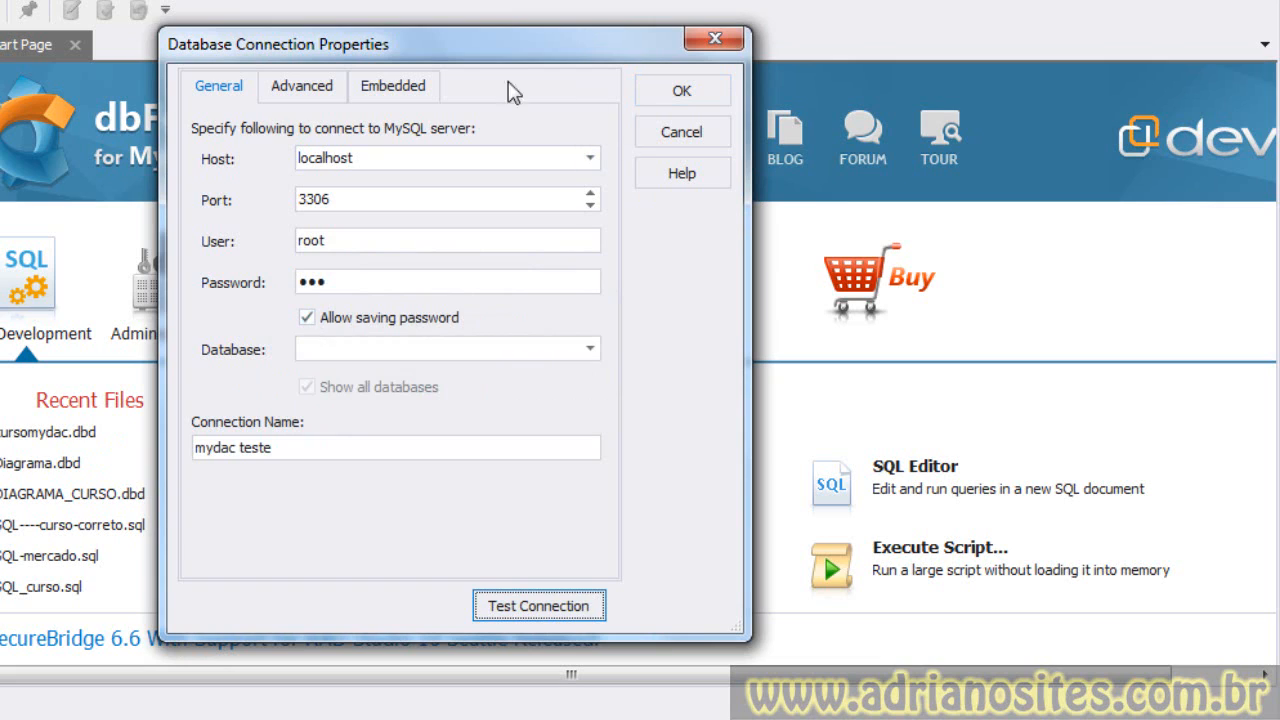
pyautogui.click(662, 90)
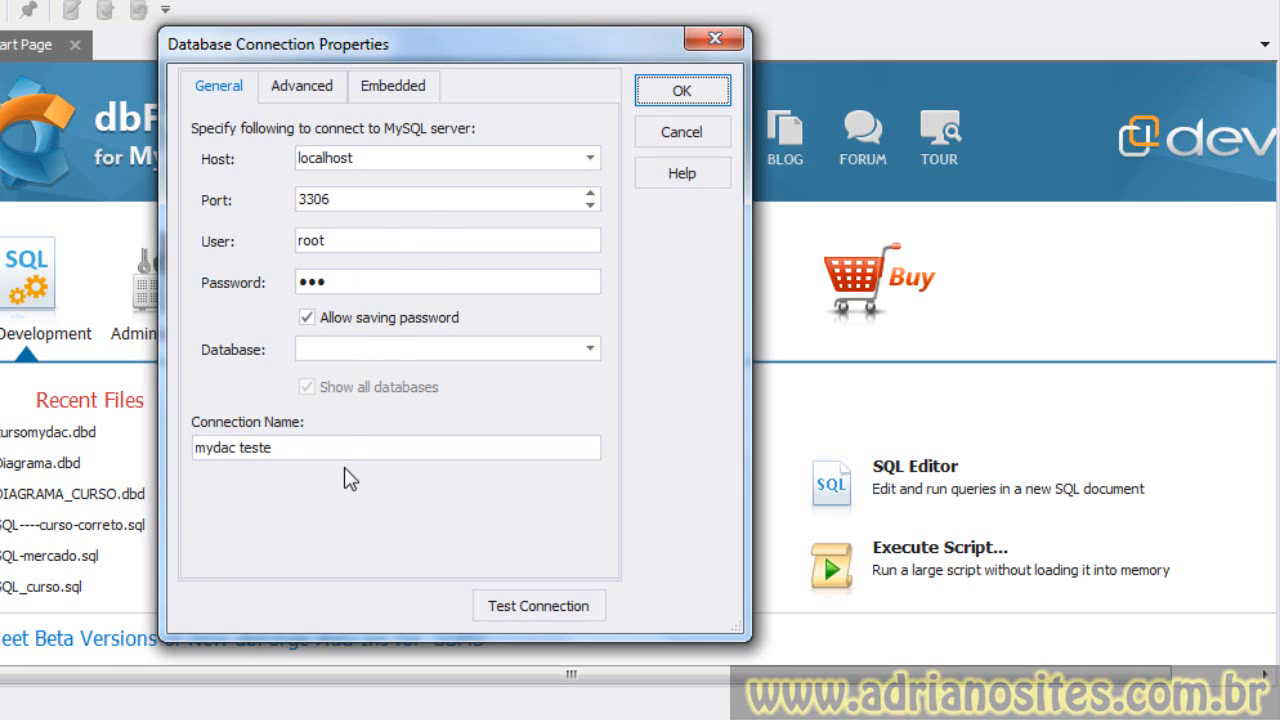
# - Set the host to 192.168.0.100 and test the connection
pyautogui.doubleClick(373, 158)
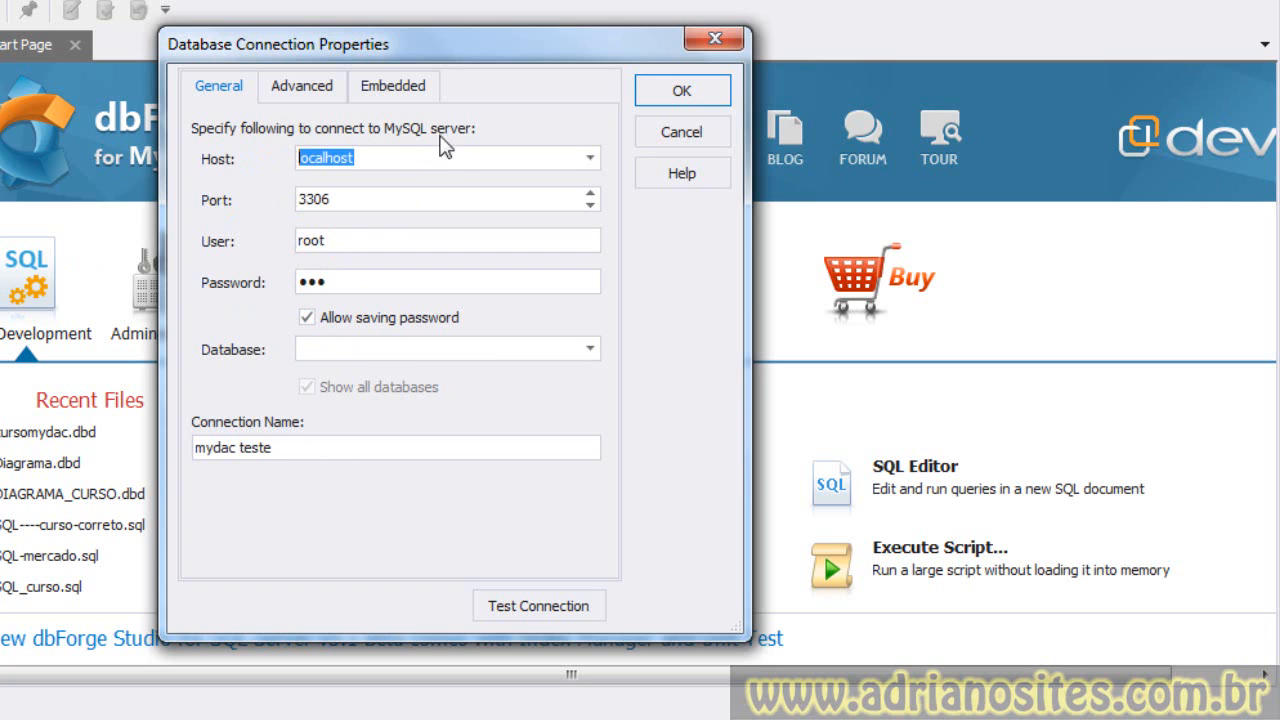
pyautogui.moveTo(451, 158); pyautogui.dragTo(168, 157)
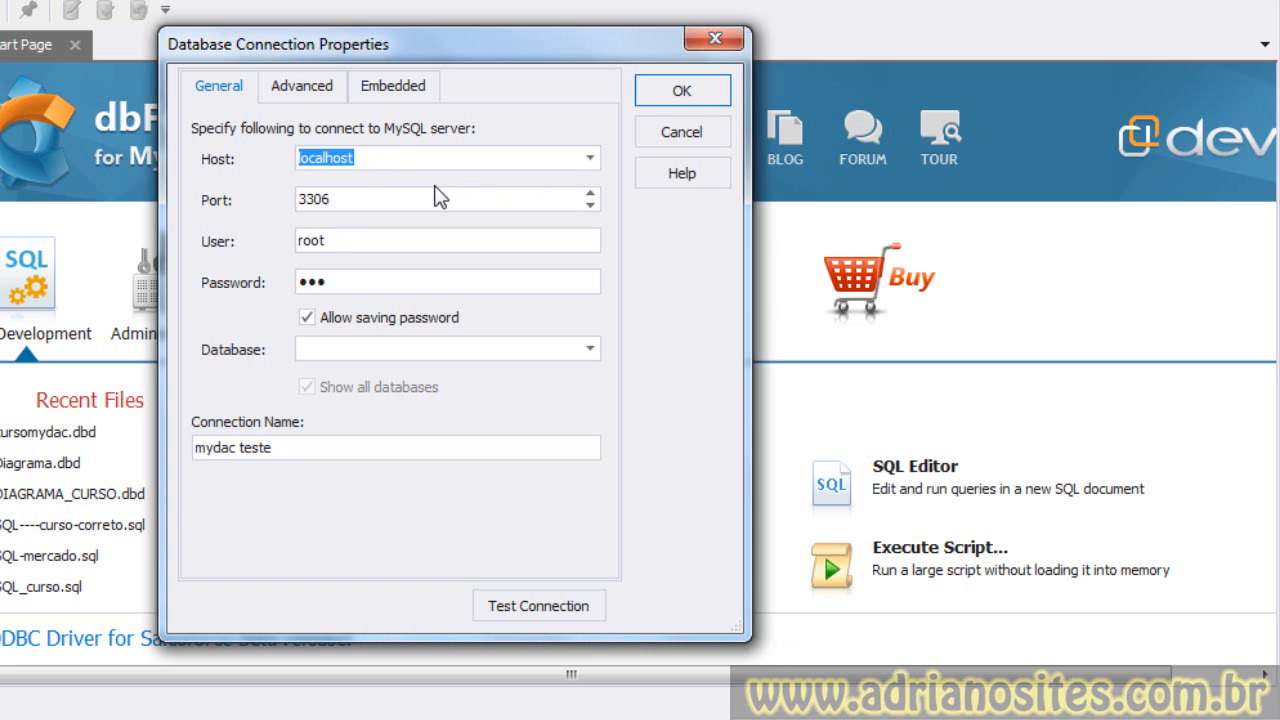
pyautogui.write('192.168.0.100')
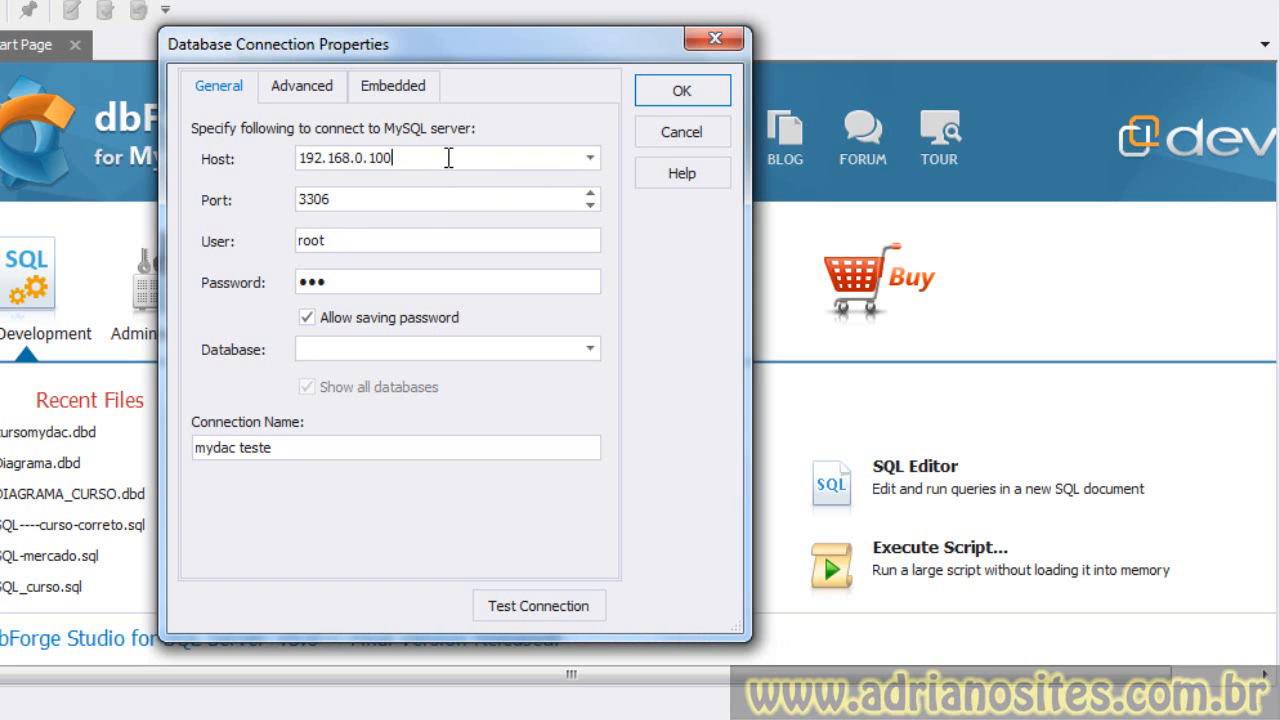
pyautogui.moveTo(445, 157); pyautogui.dragTo(165, 164)
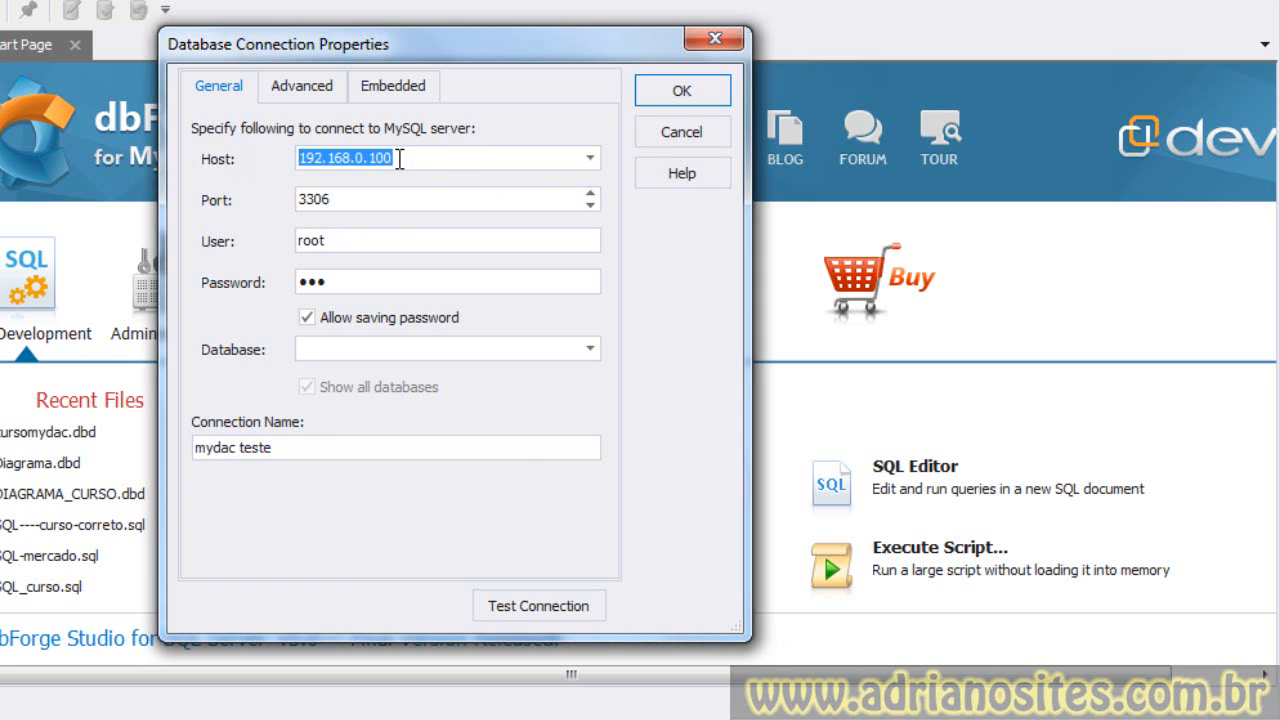
pyautogui.click(536, 610)
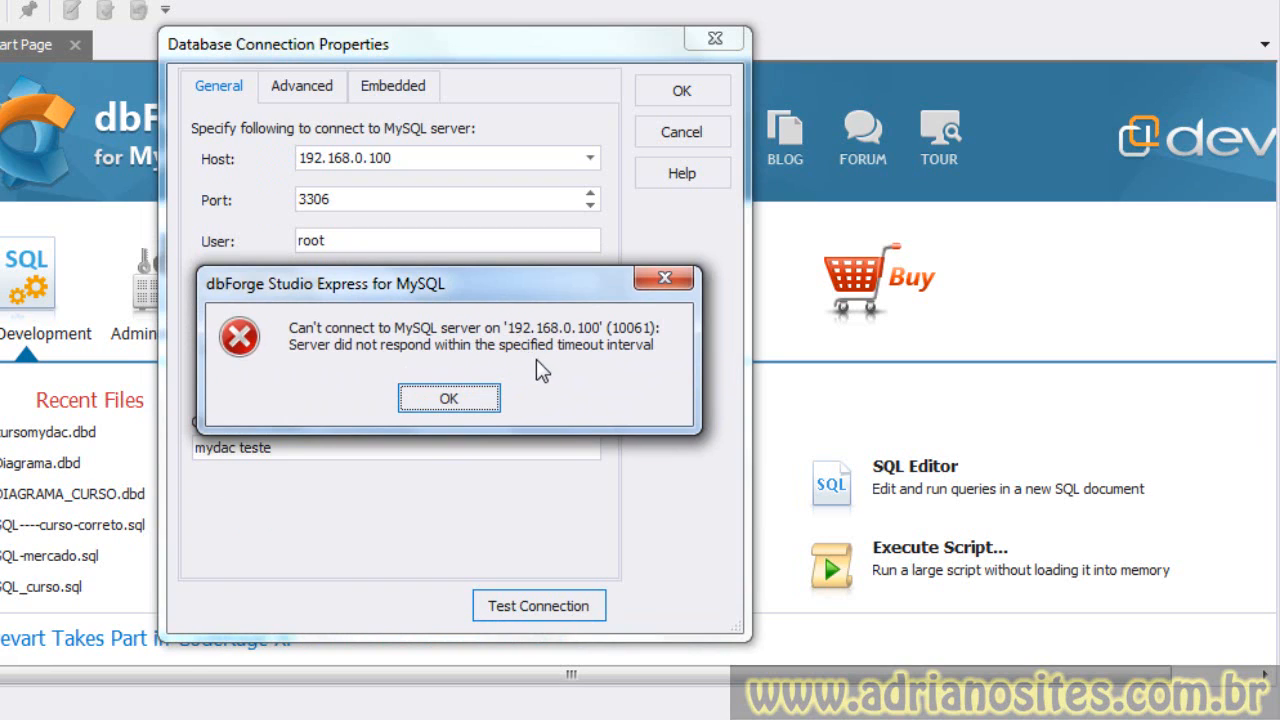
pyautogui.click(452, 400)
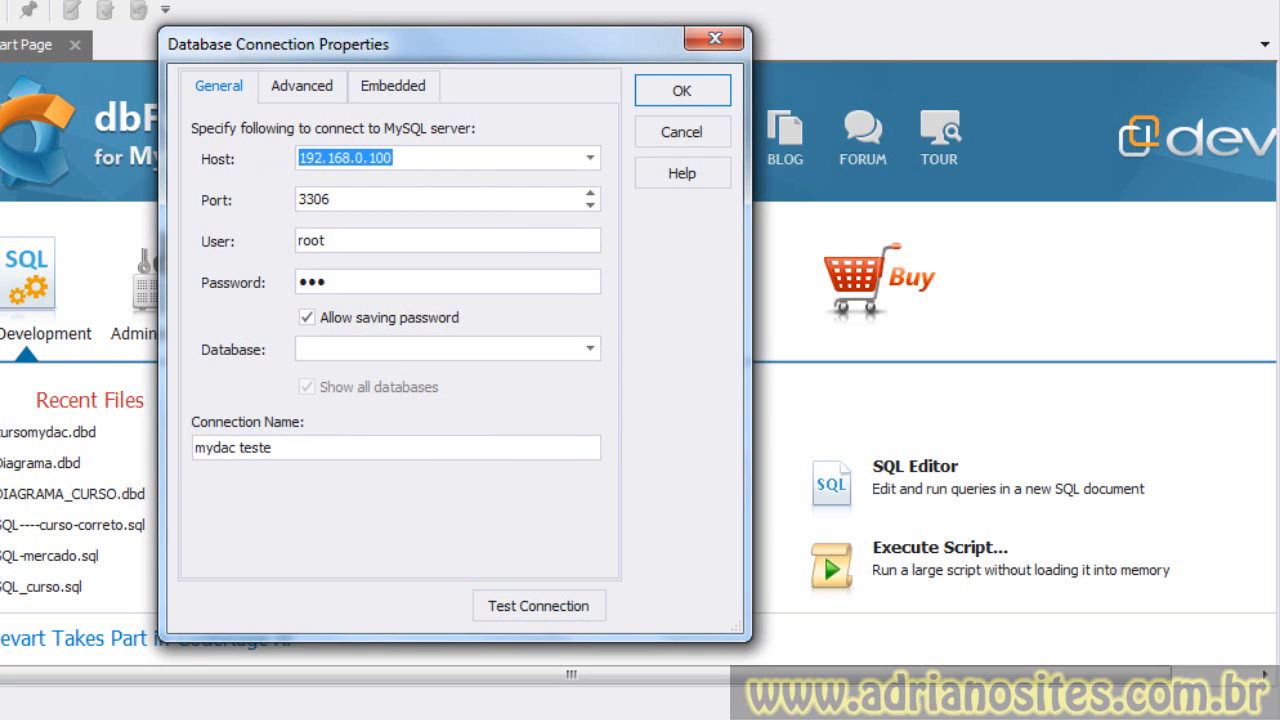
# - Set the host back to localhost and test the connection
pyautogui.write('localhost')
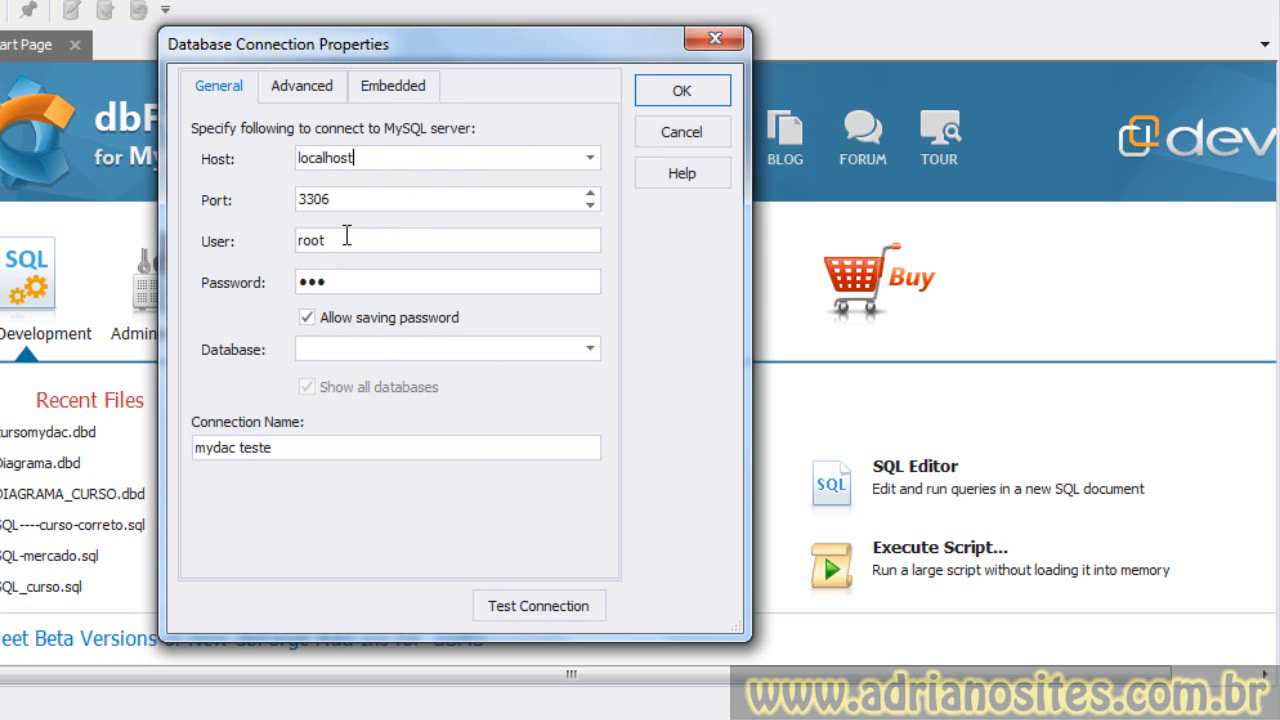
pyautogui.click(548, 606)
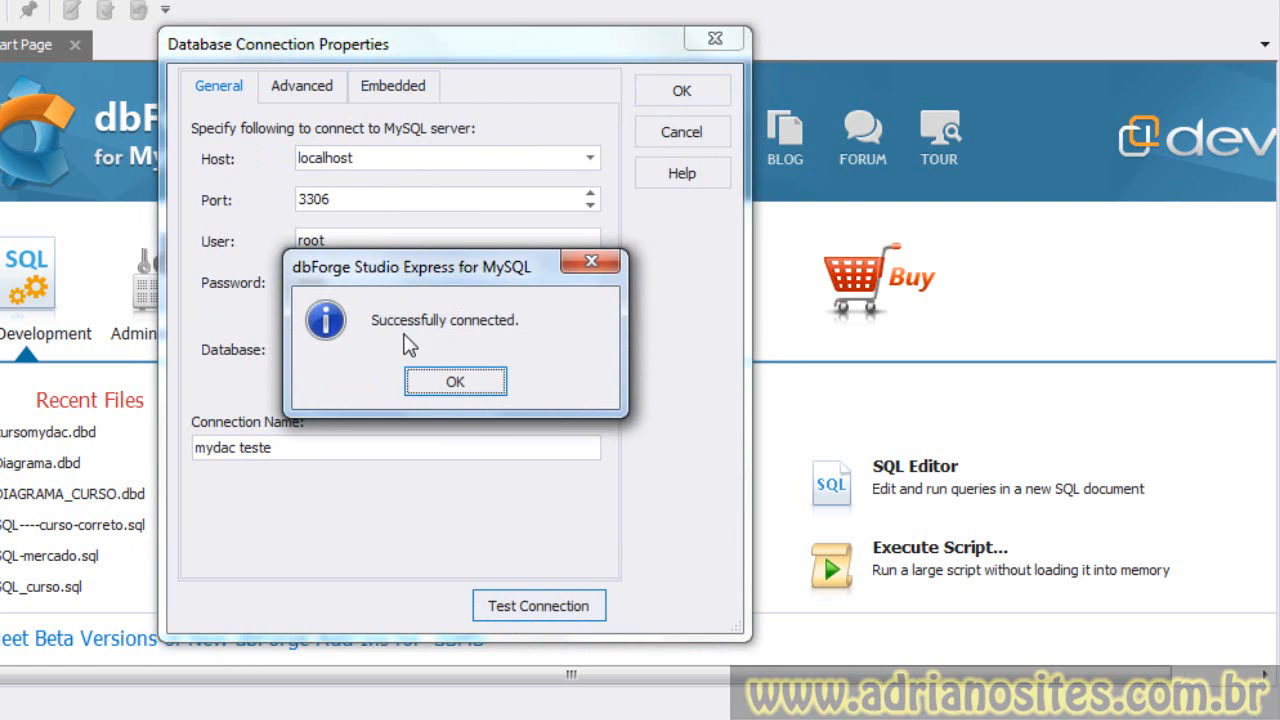
pyautogui.press('Return')
# - Save the connection without specifying a default database
pyautogui.click(688, 92)
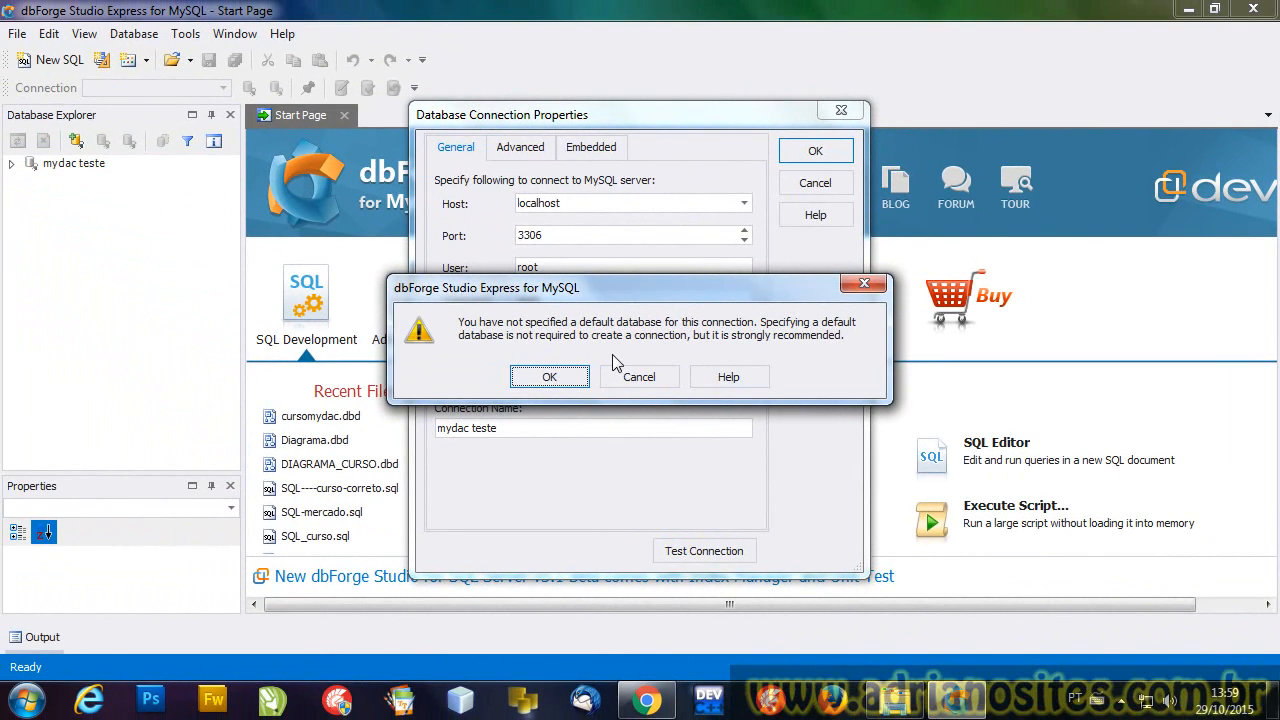
pyautogui.click(549, 377)
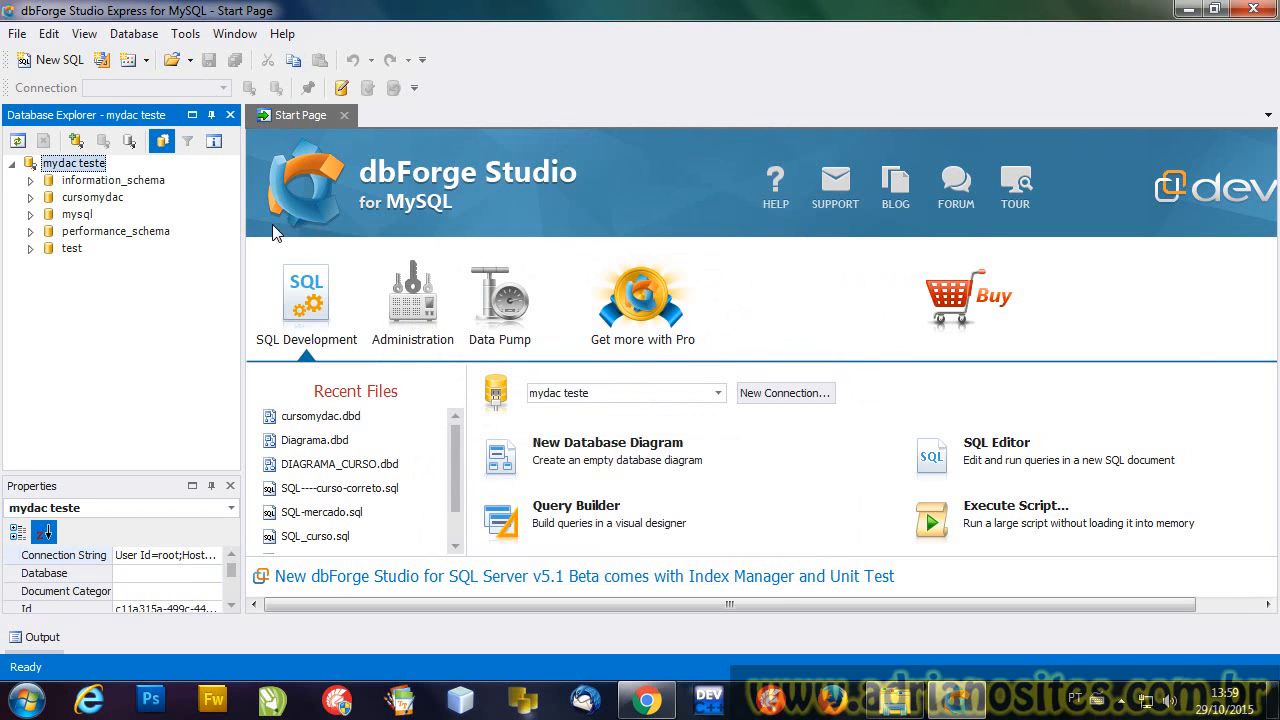
# - Browse the databases listed under the mydac teste connection
pyautogui.click(71, 231)
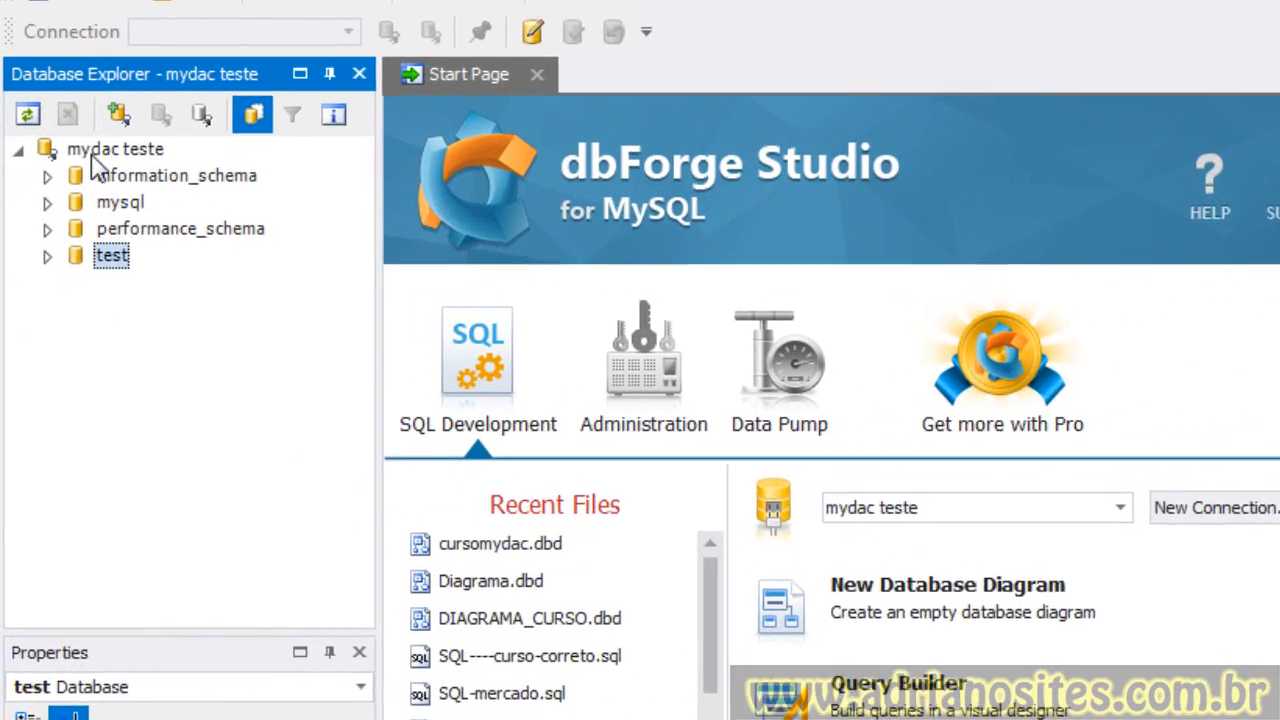
pyautogui.click(69, 164)
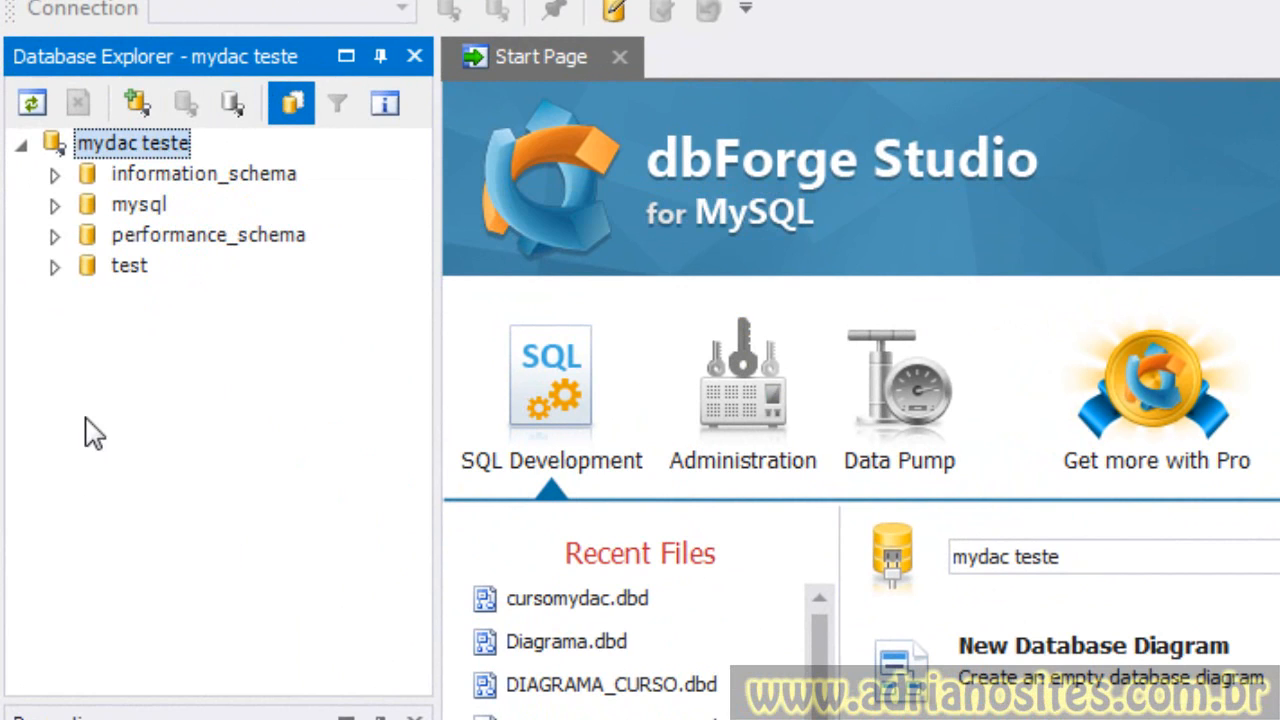
pyautogui.click(163, 180)
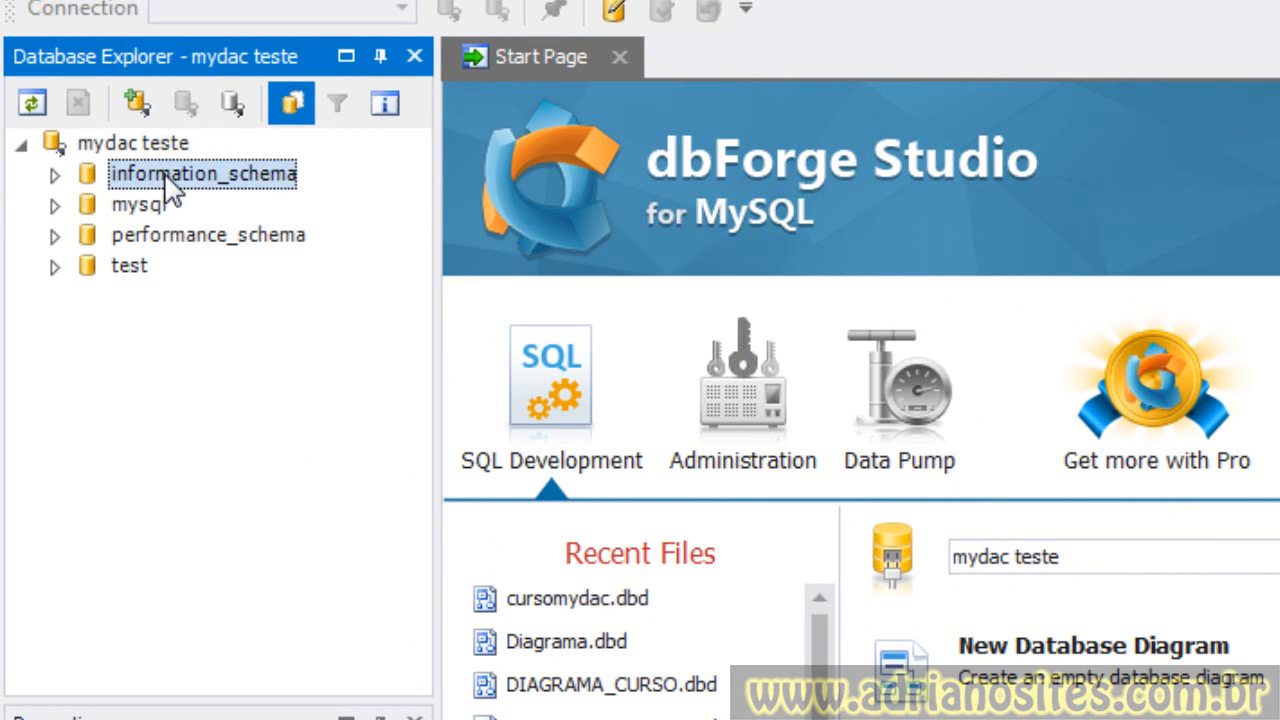
pyautogui.click(132, 206)
pyautogui.click(177, 238)
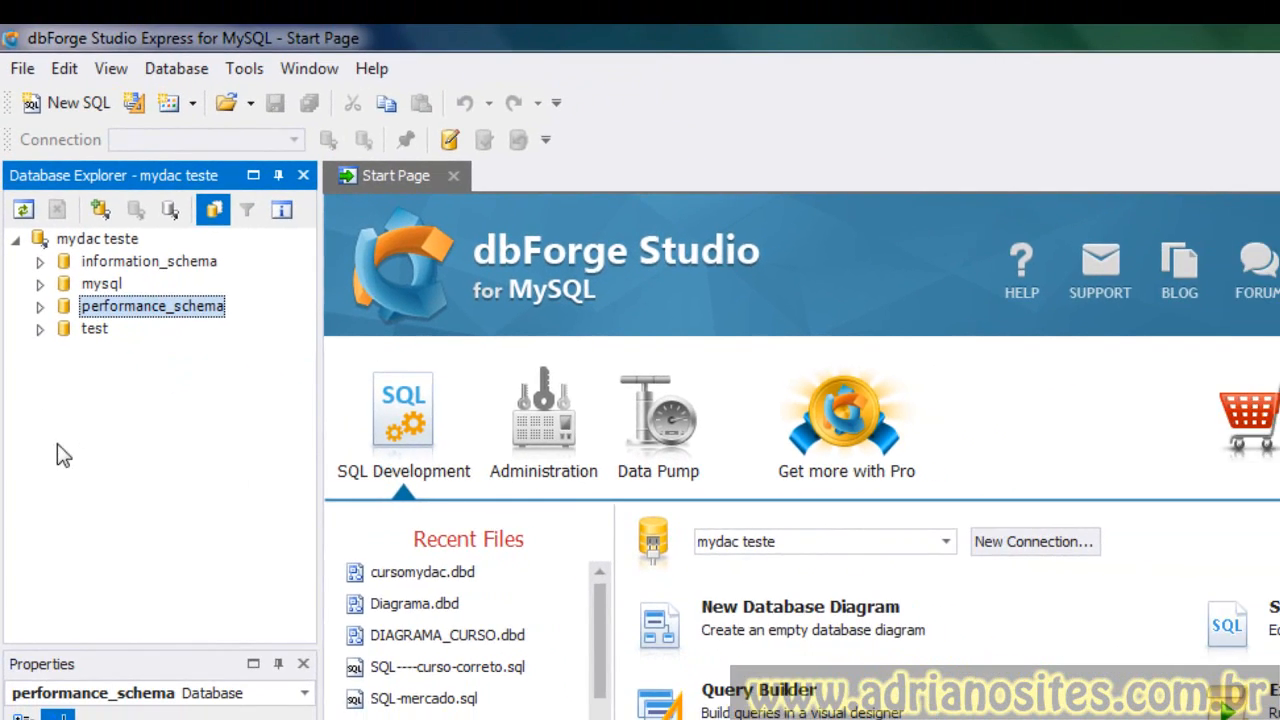
pyautogui.click(98, 241)
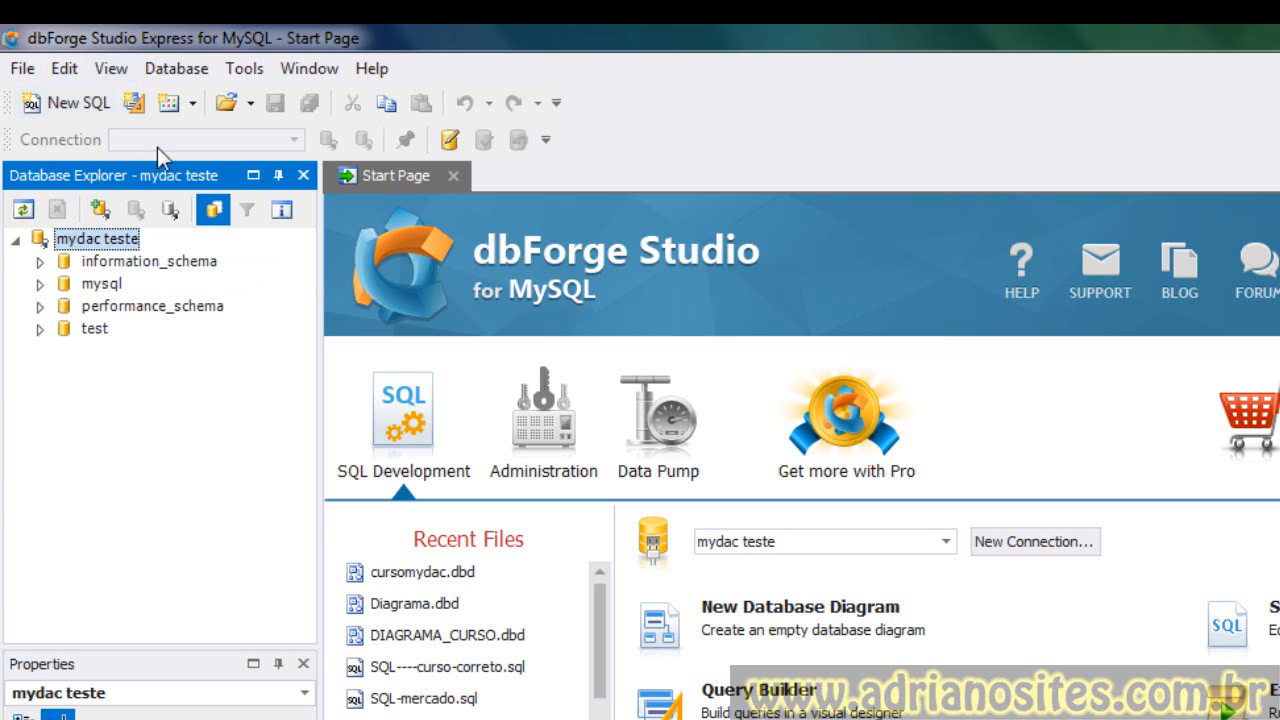
pyautogui.click(176, 70)
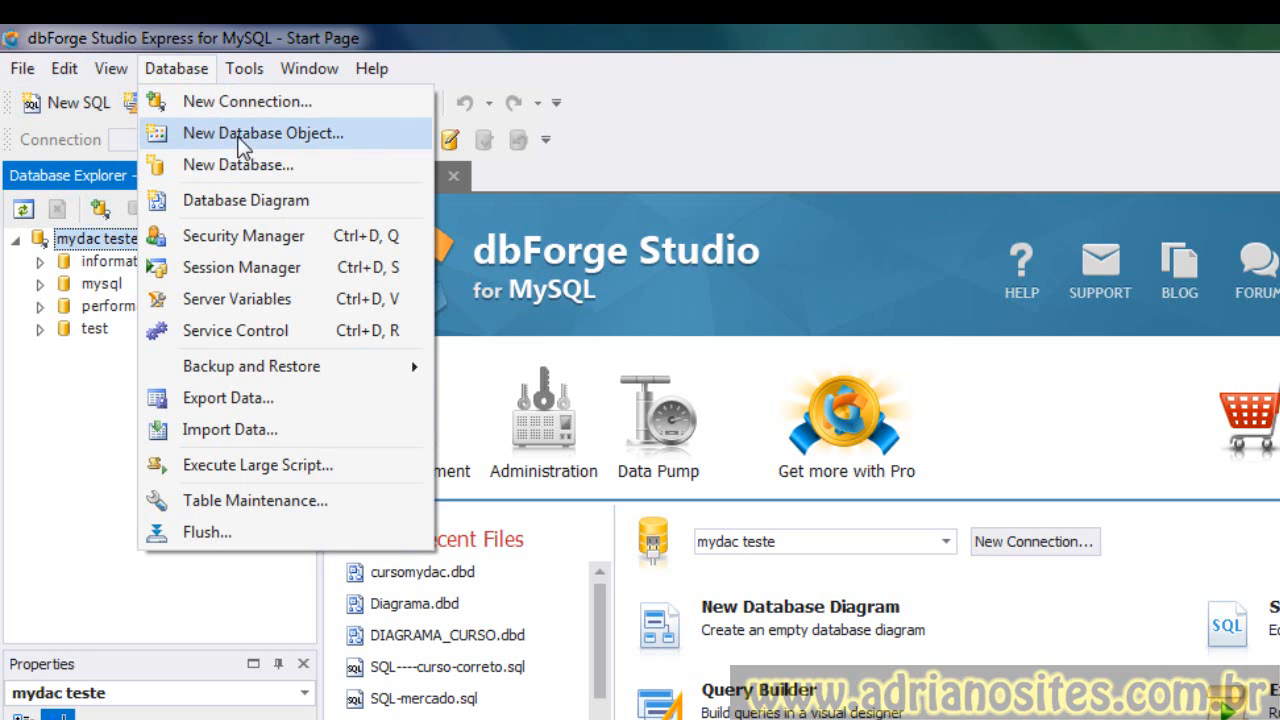
pyautogui.click(94, 348)
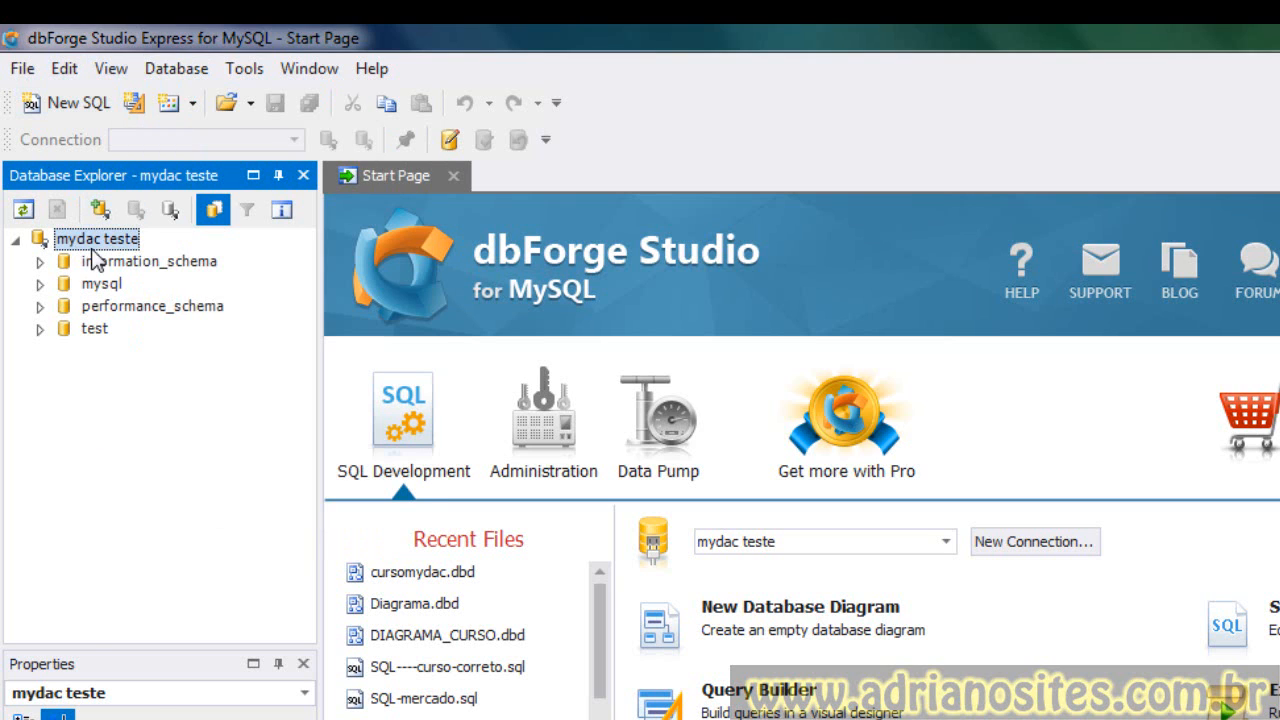
# - Create a new database named mydacteste on the mydac teste connection
pyautogui.rightClick(89, 240)
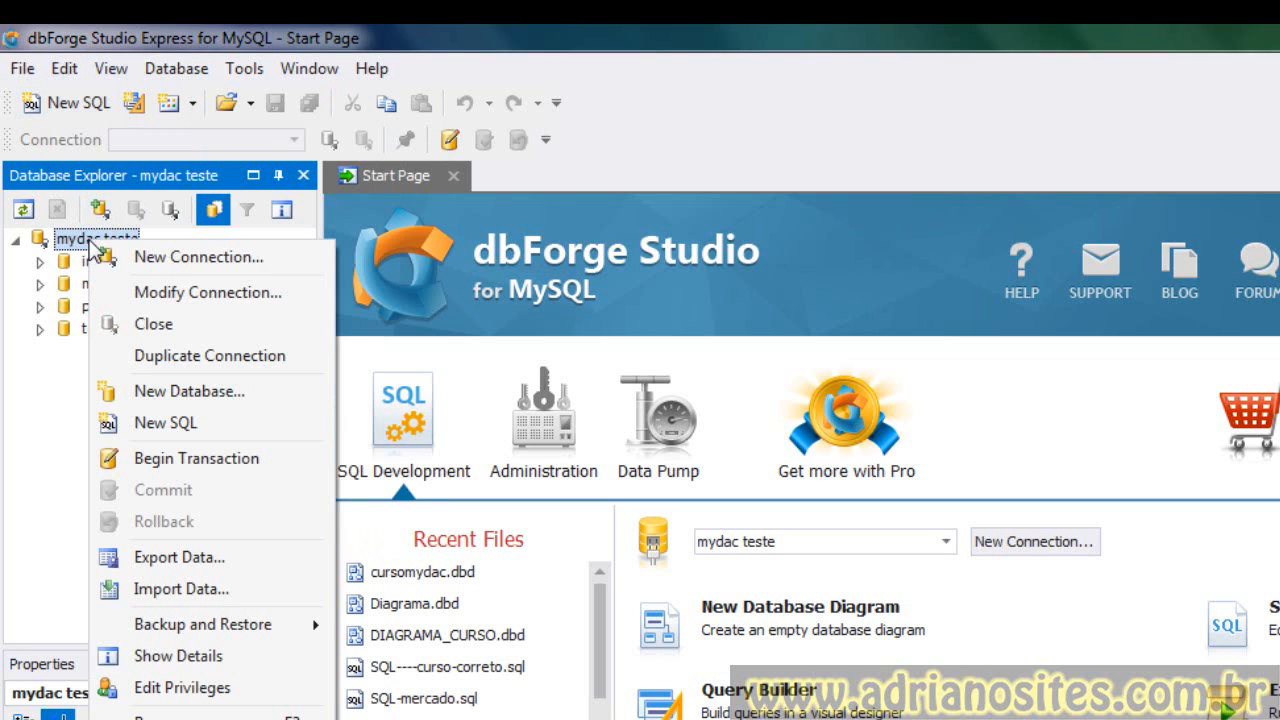
pyautogui.click(187, 391)
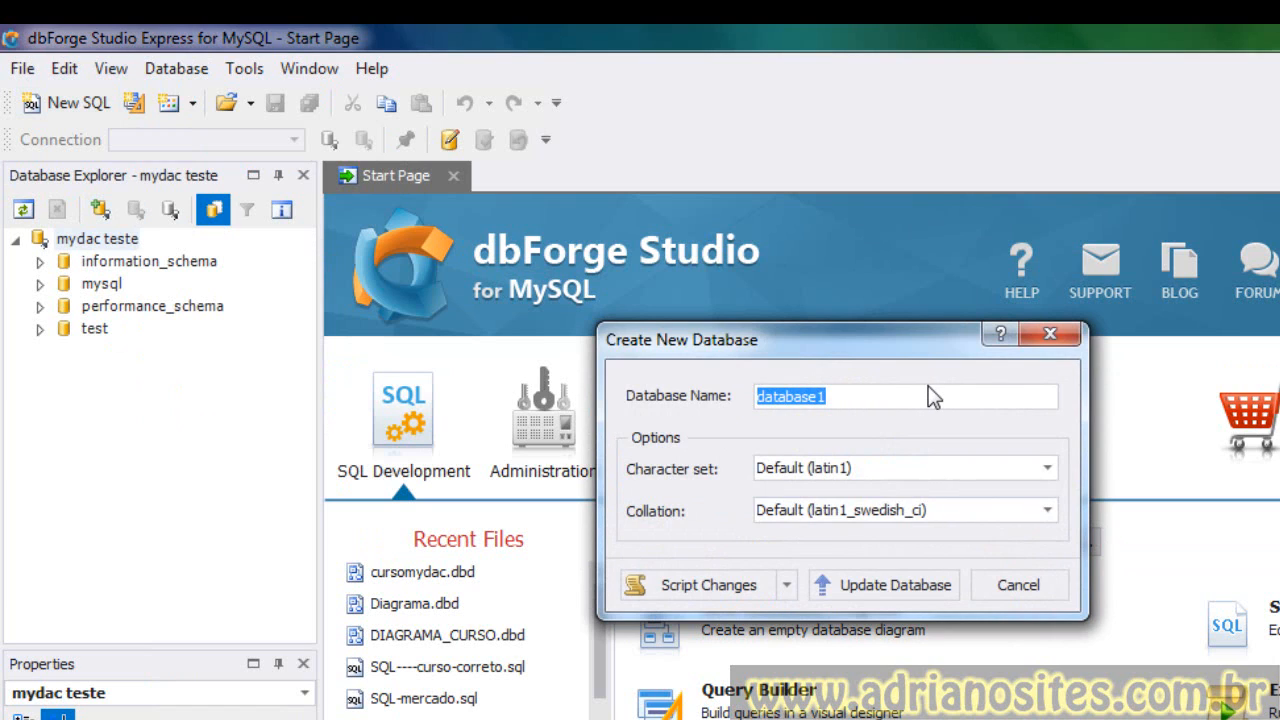
pyautogui.write('mydactest')
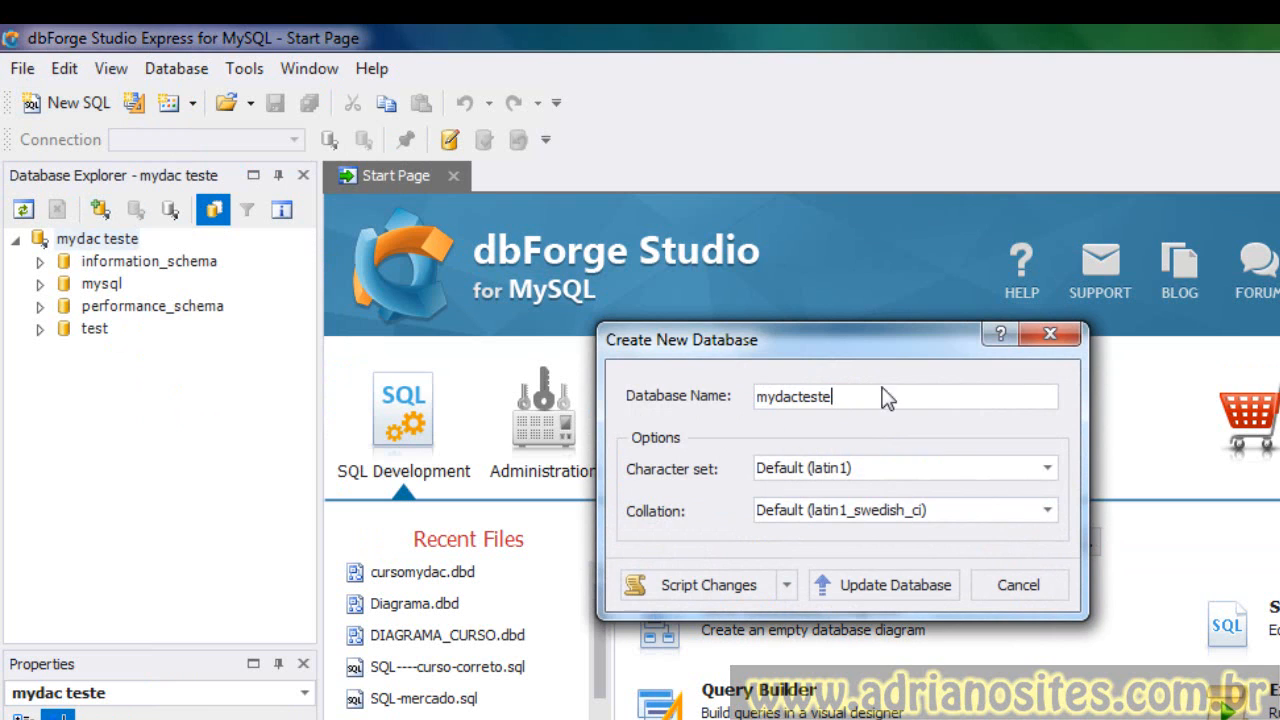
pyautogui.click(888, 590)
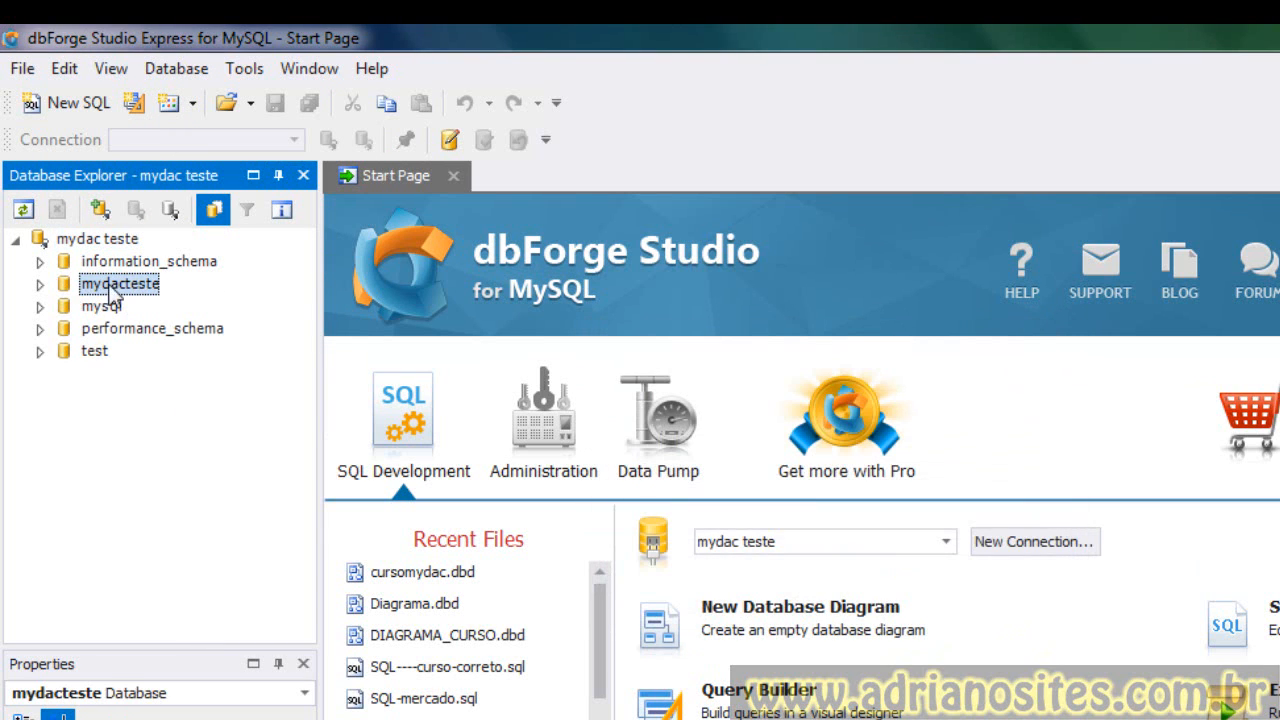
# - Expand the mydacteste database and examine its object folders
pyautogui.click(42, 284)
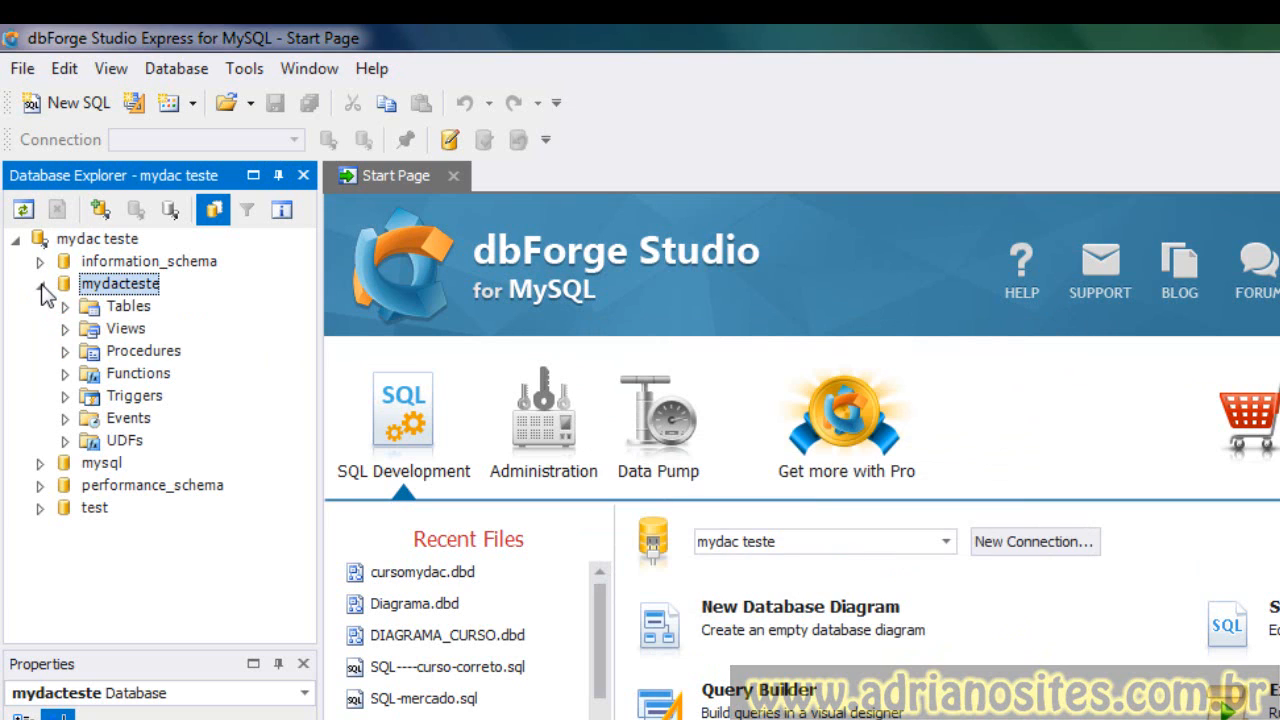
pyautogui.click(120, 310)
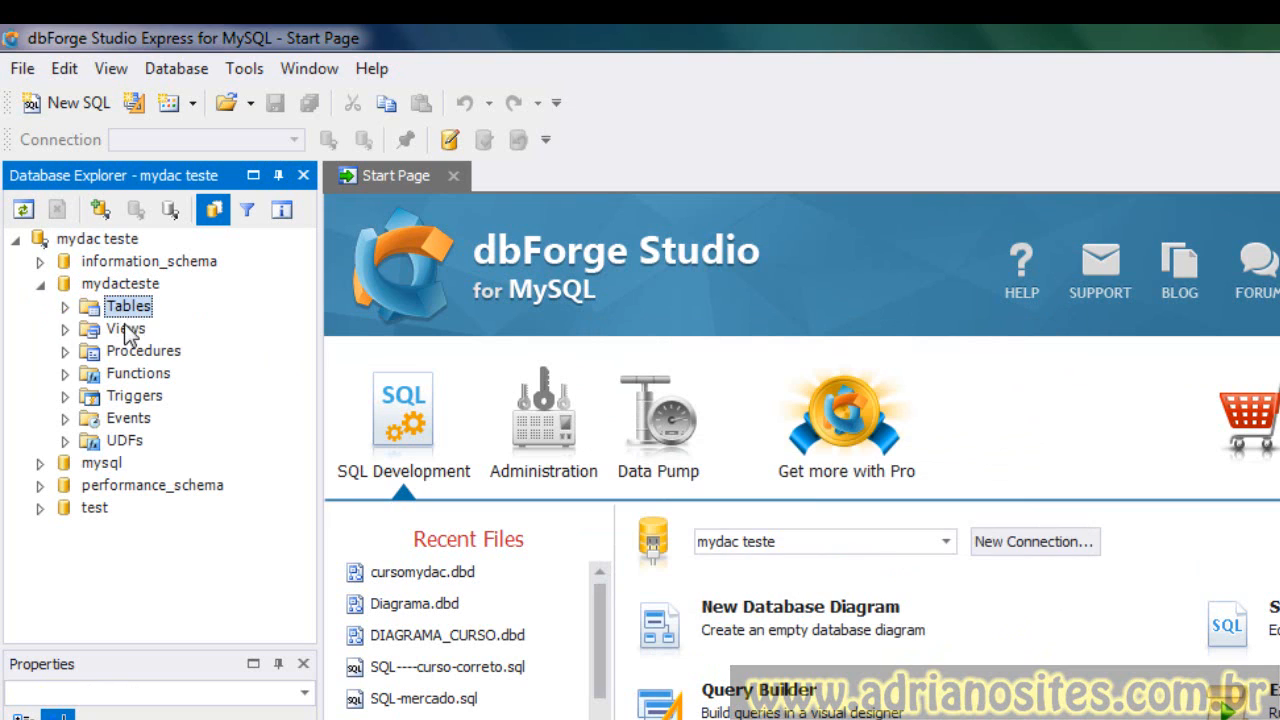
pyautogui.click(118, 332)
pyautogui.click(140, 352)
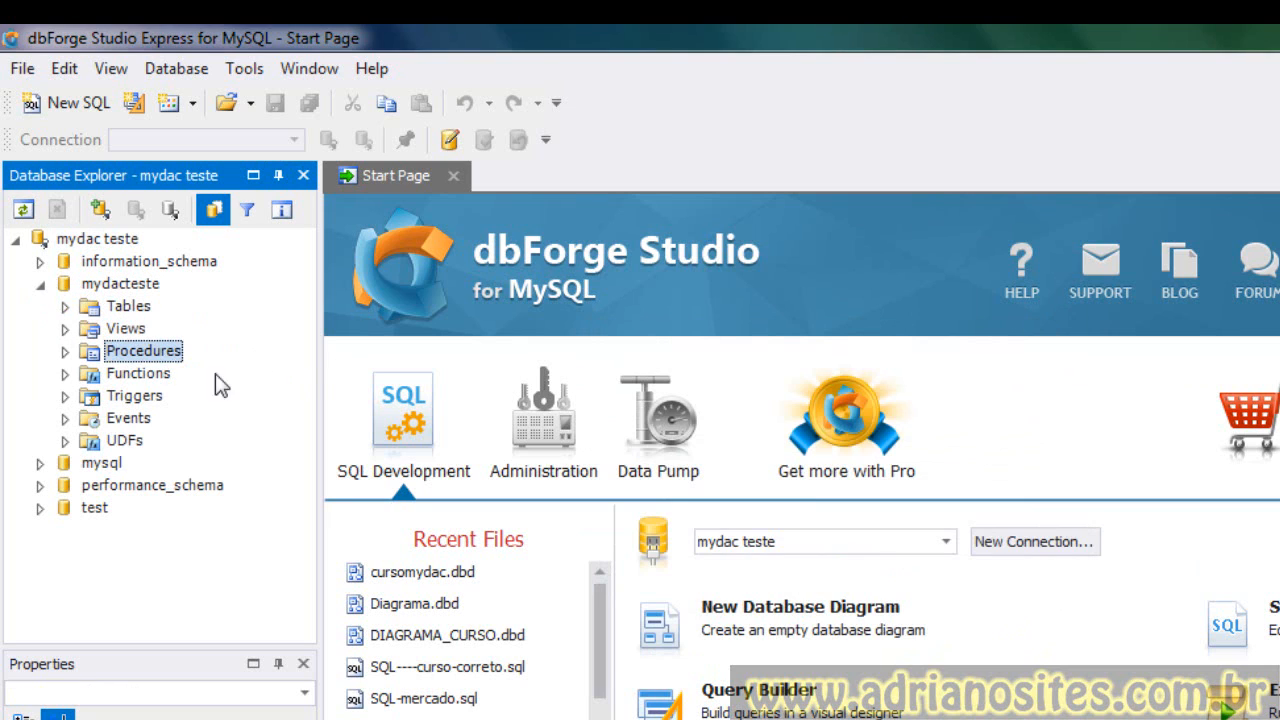
pyautogui.click(172, 376)
pyautogui.click(158, 398)
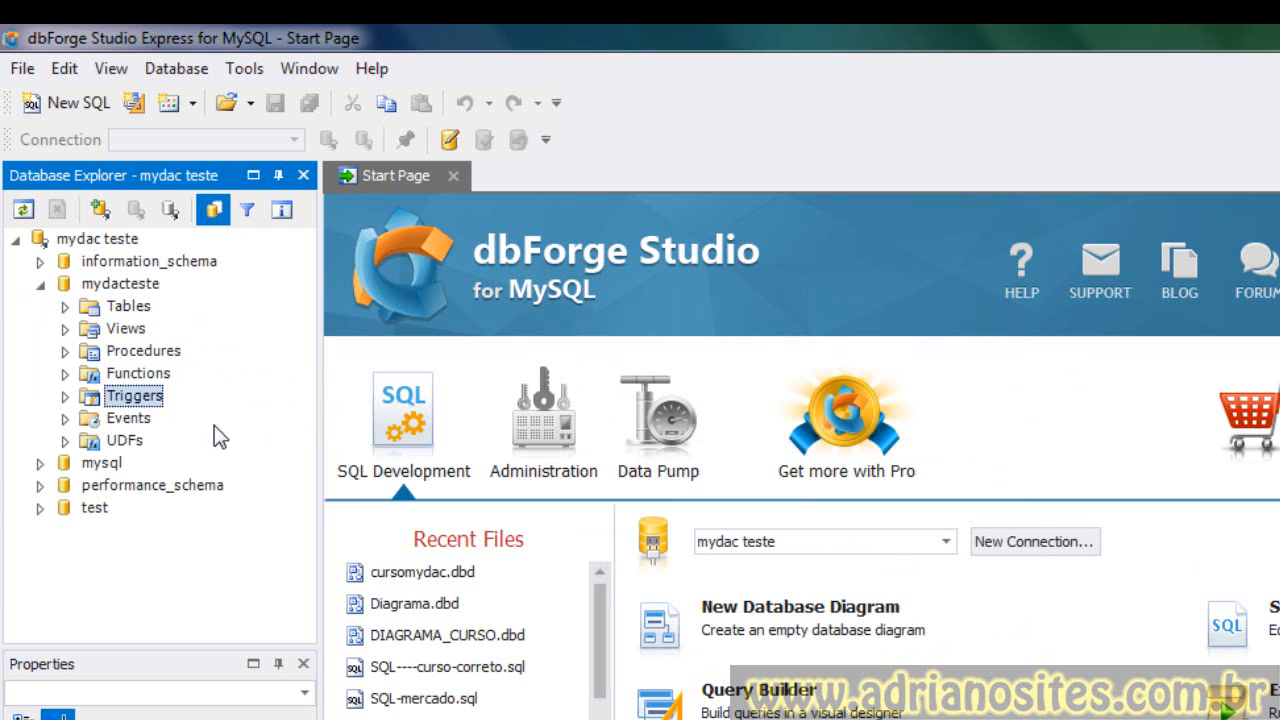
pyautogui.click(150, 420)
pyautogui.click(134, 442)
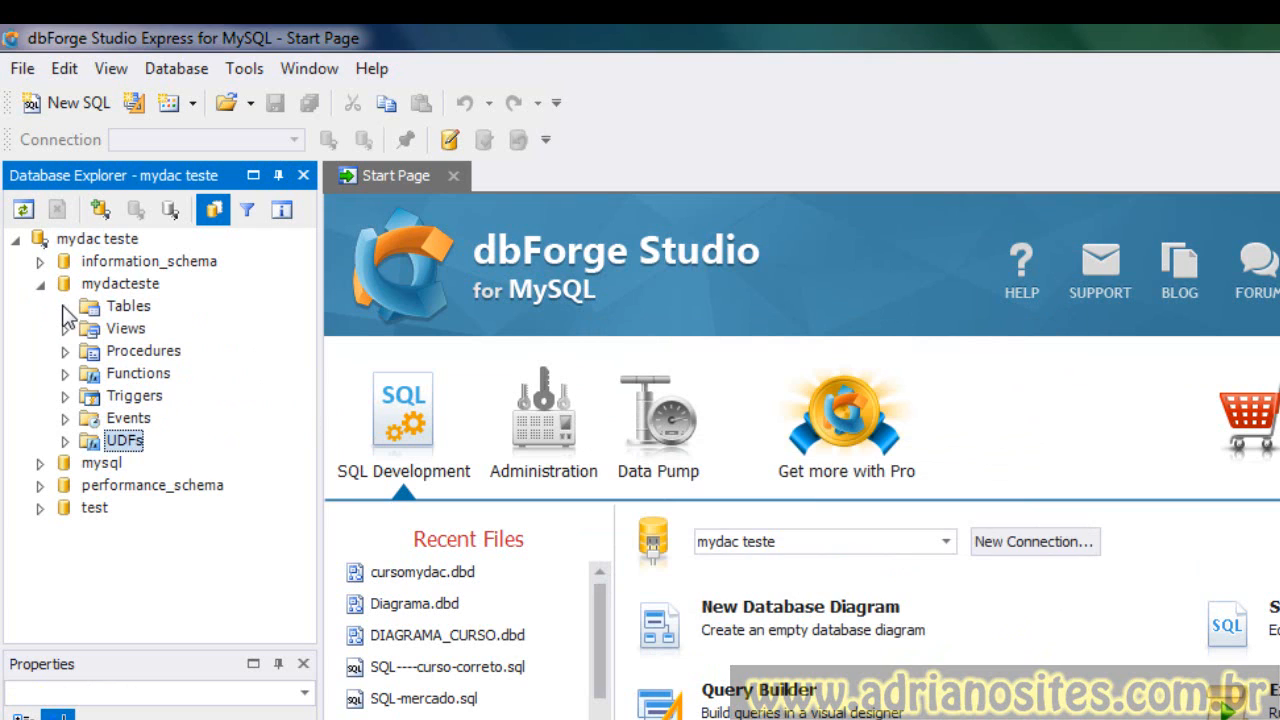
pyautogui.click(124, 310)
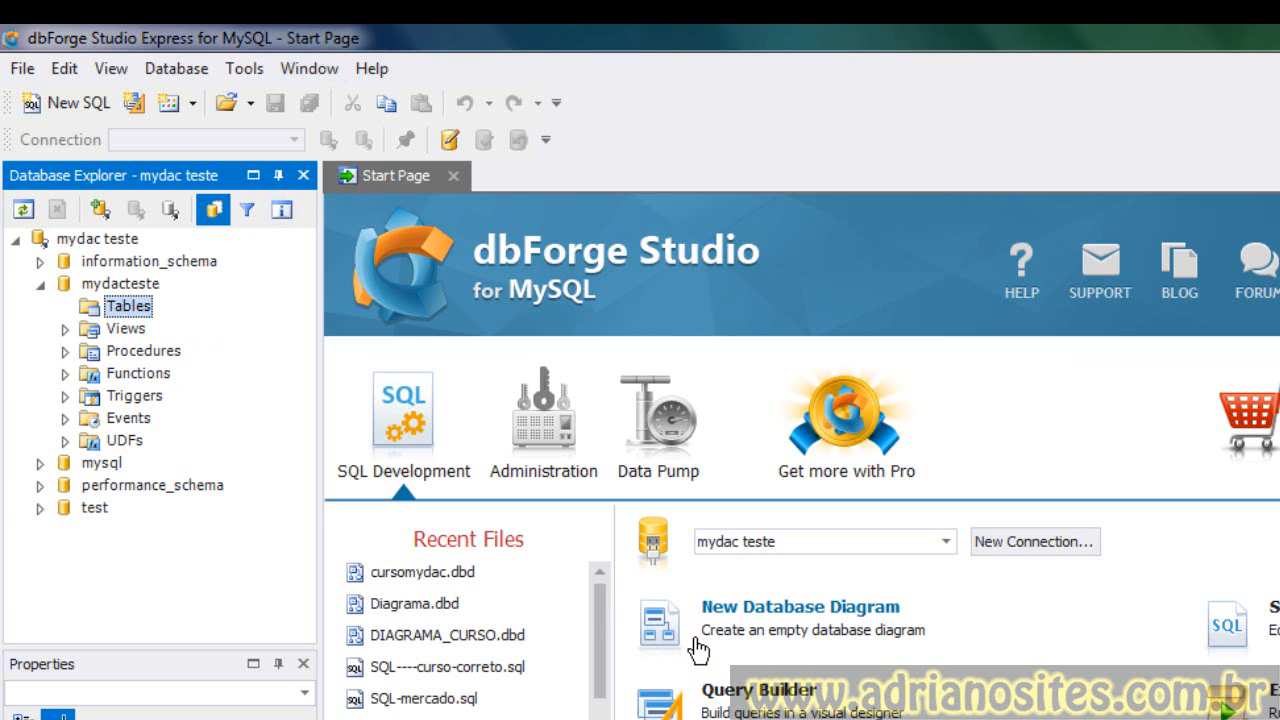
pyautogui.click(112, 287)
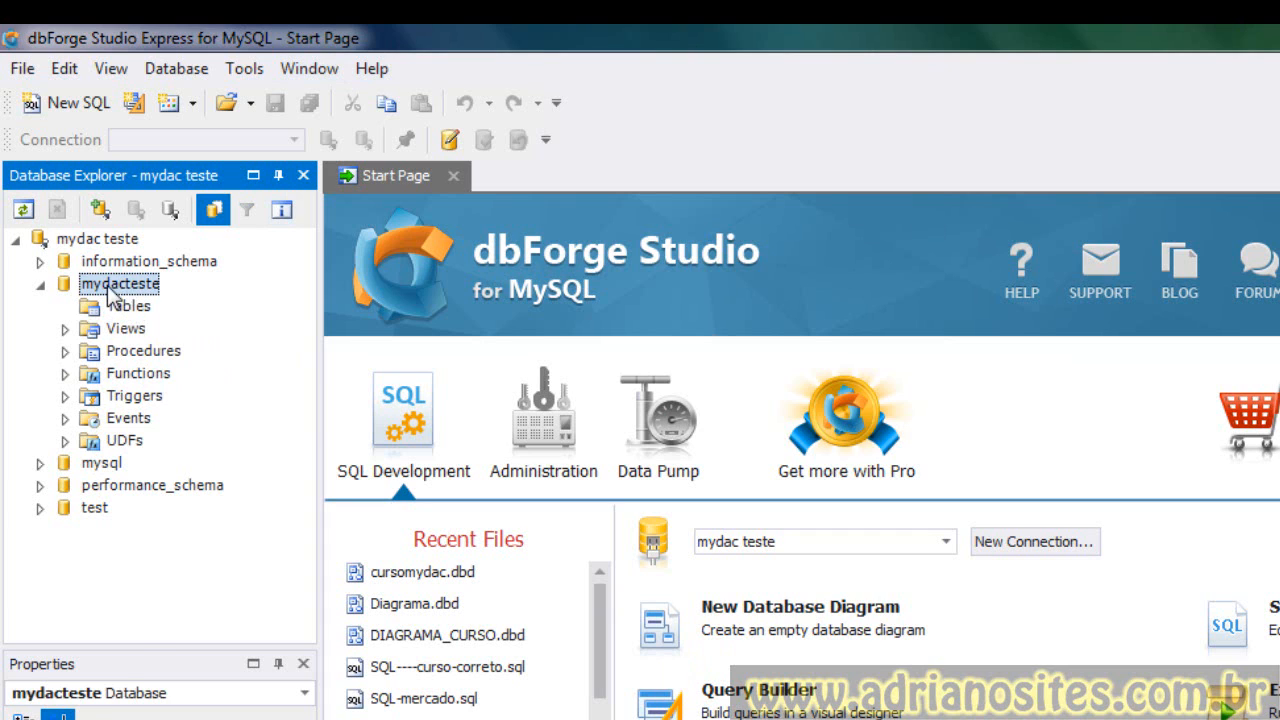
pyautogui.rightClick(109, 285)
pyautogui.moveTo(217, 340)
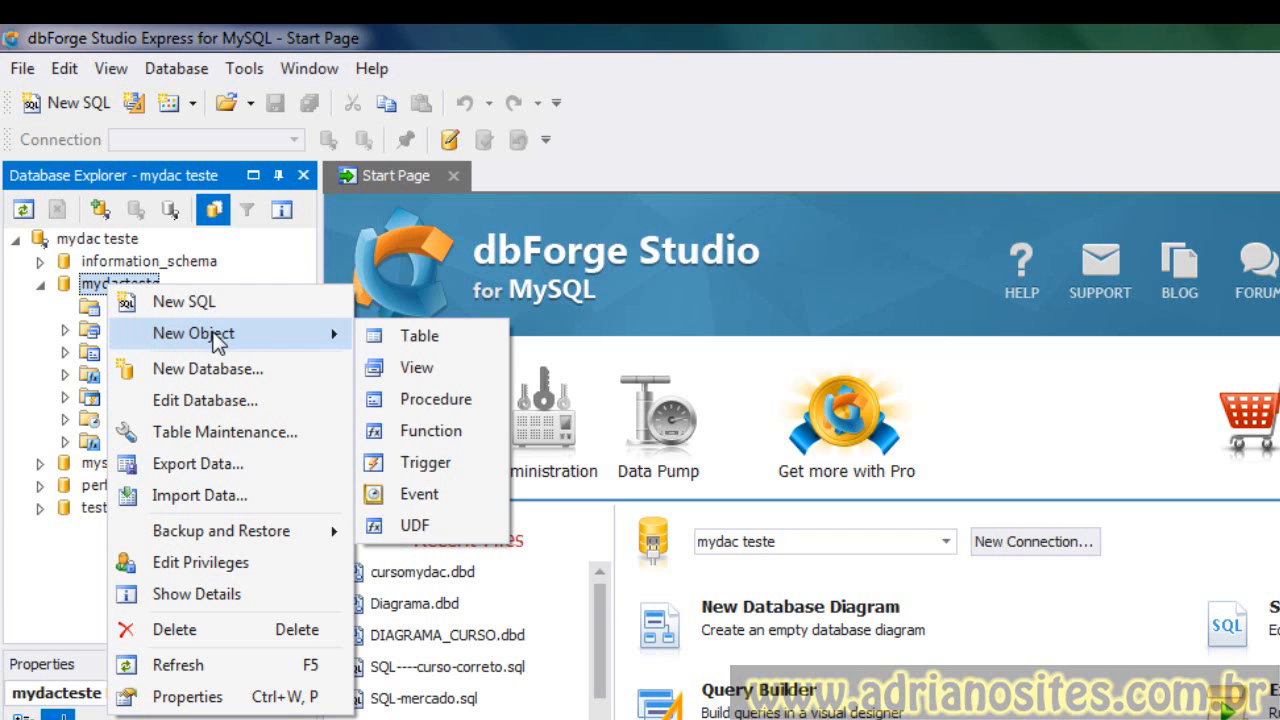
# - Create a new table in mydacteste and name it teste
pyautogui.click(99, 310)
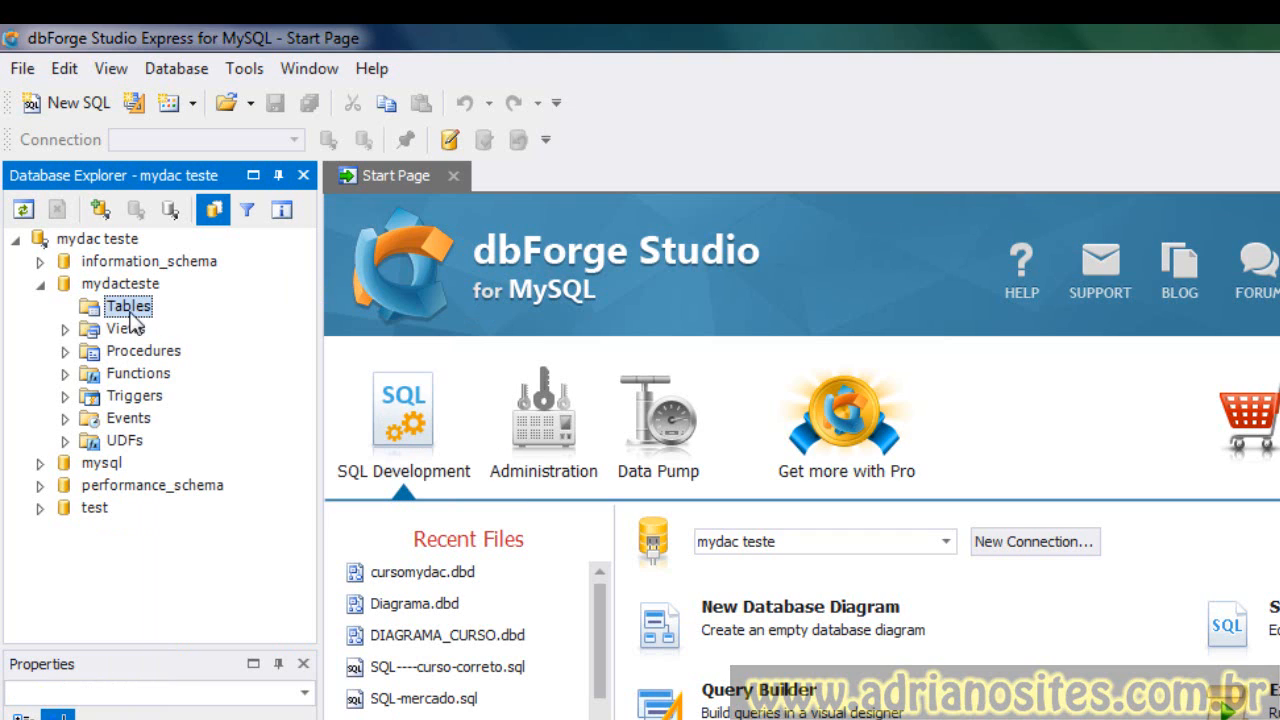
pyautogui.rightClick(130, 316)
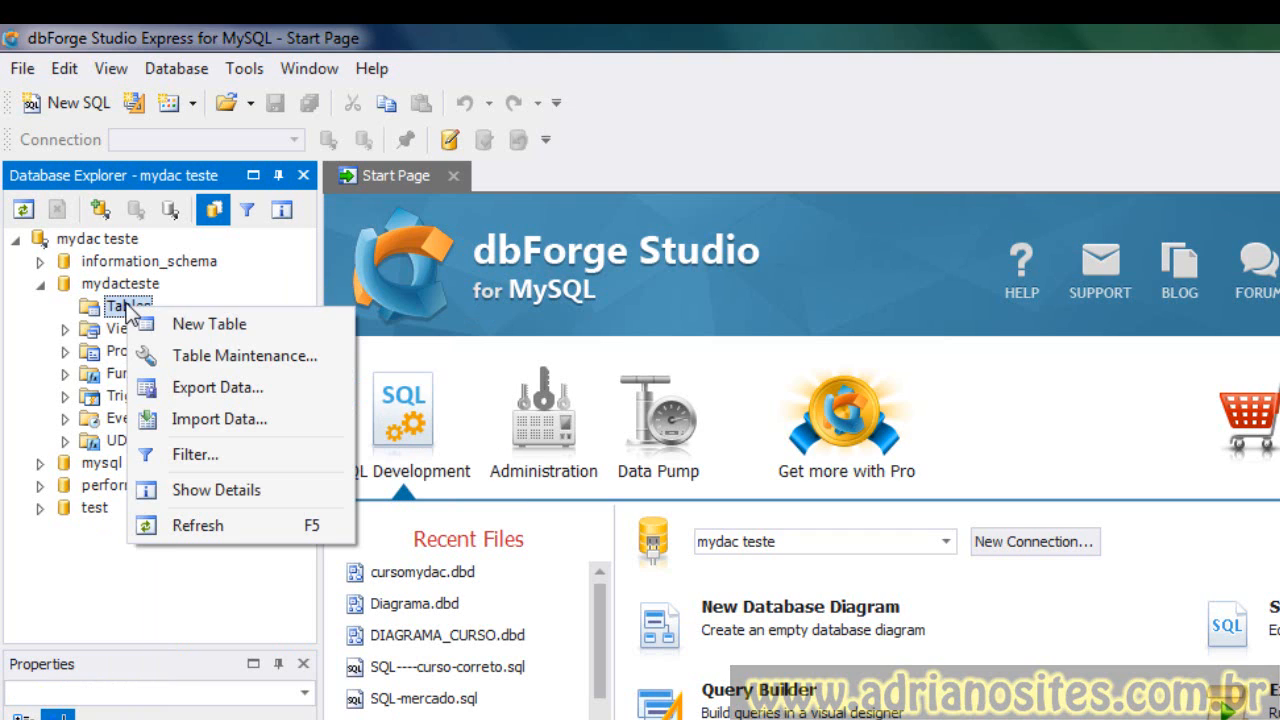
pyautogui.click(204, 334)
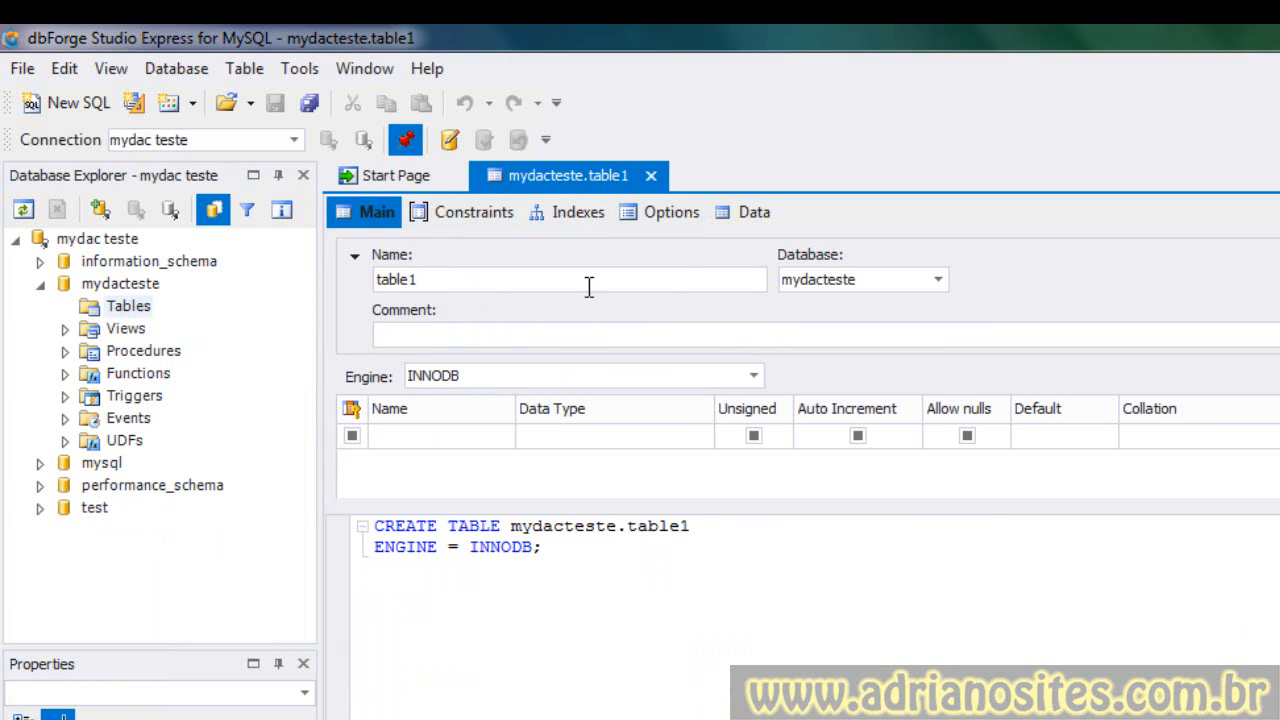
pyautogui.moveTo(470, 279); pyautogui.dragTo(256, 263)
pyautogui.write('teste')
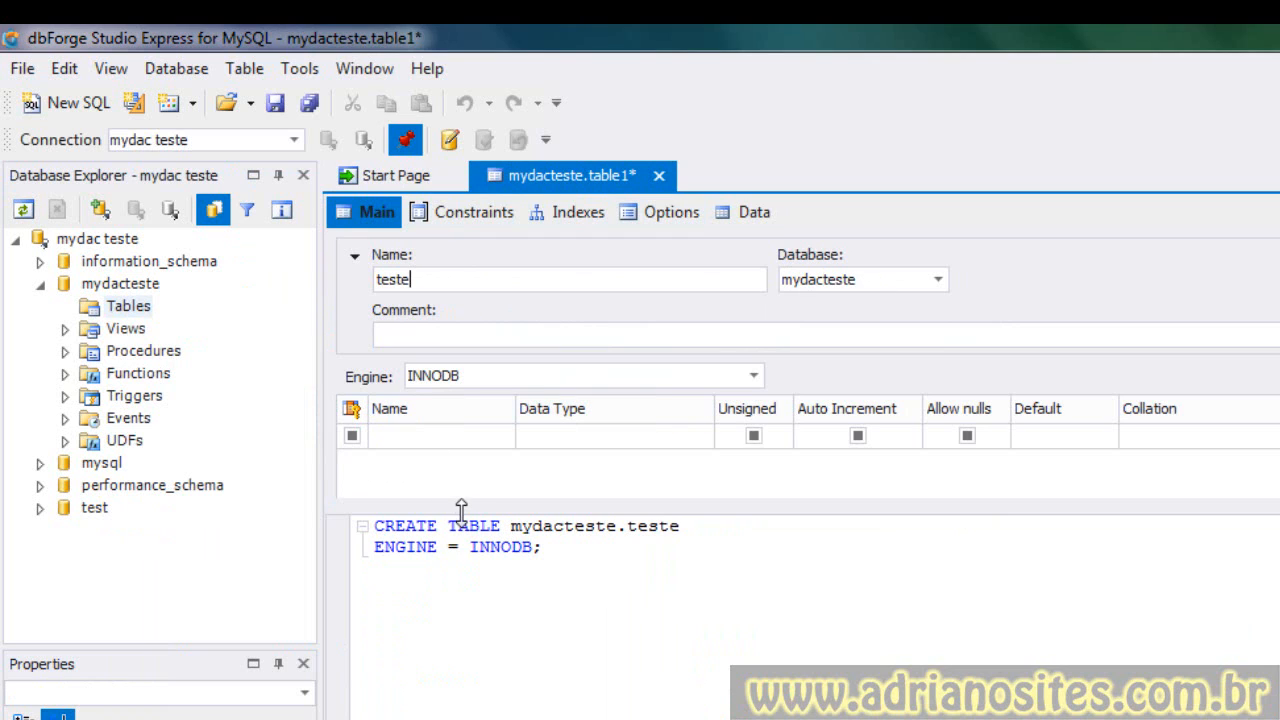
# - Add an id column of type INT set as the primary key
pyautogui.moveTo(460, 507); pyautogui.dragTo(455, 590)
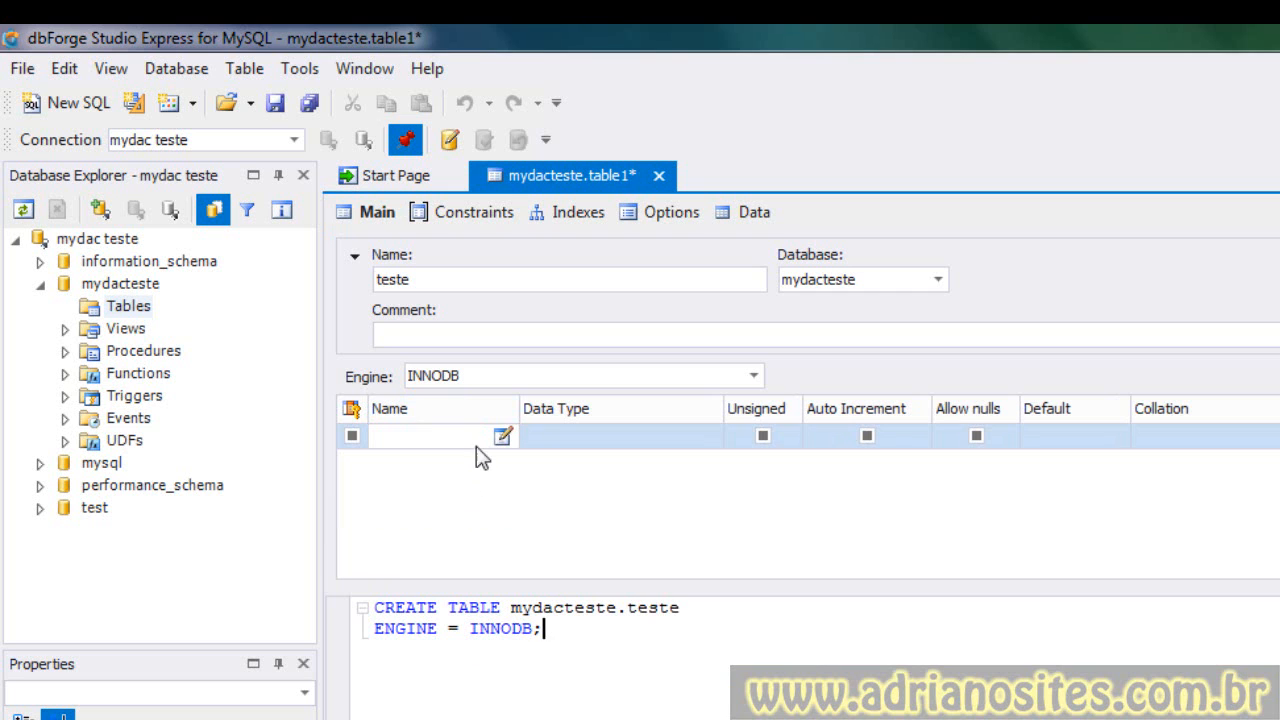
pyautogui.click(502, 436)
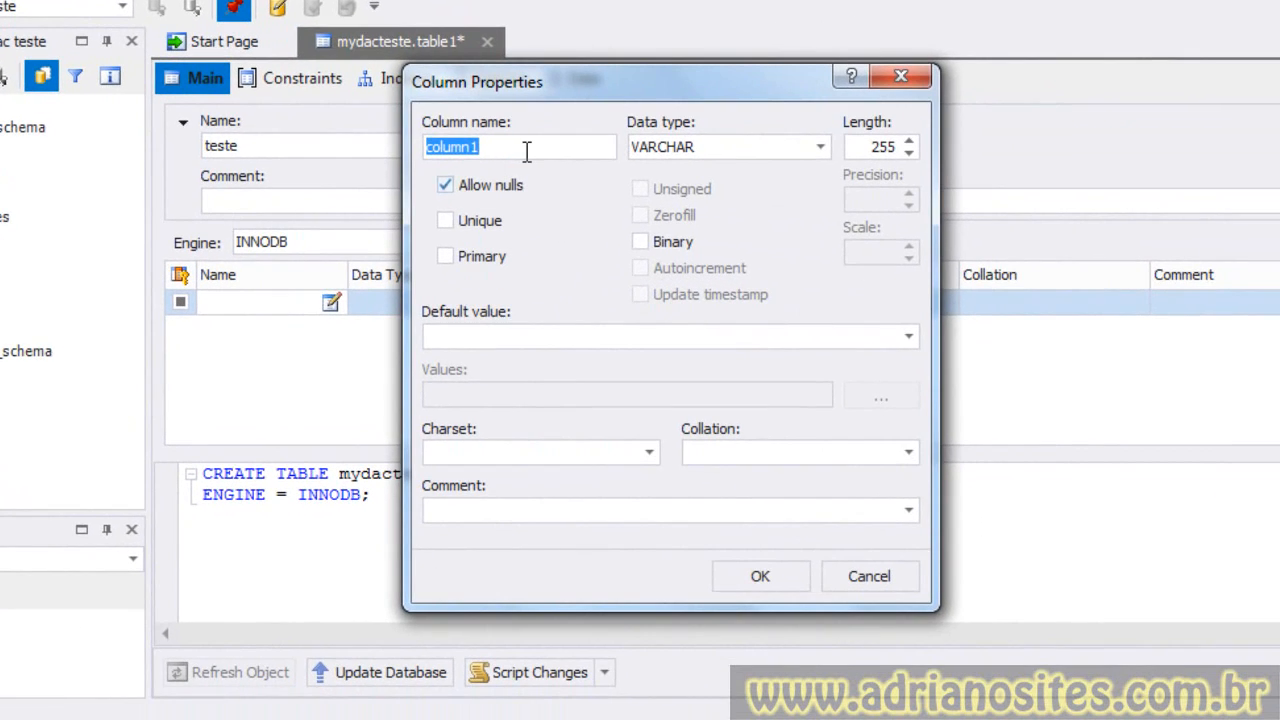
pyautogui.write('id')
pyautogui.press('Tab')
pyautogui.press('i')
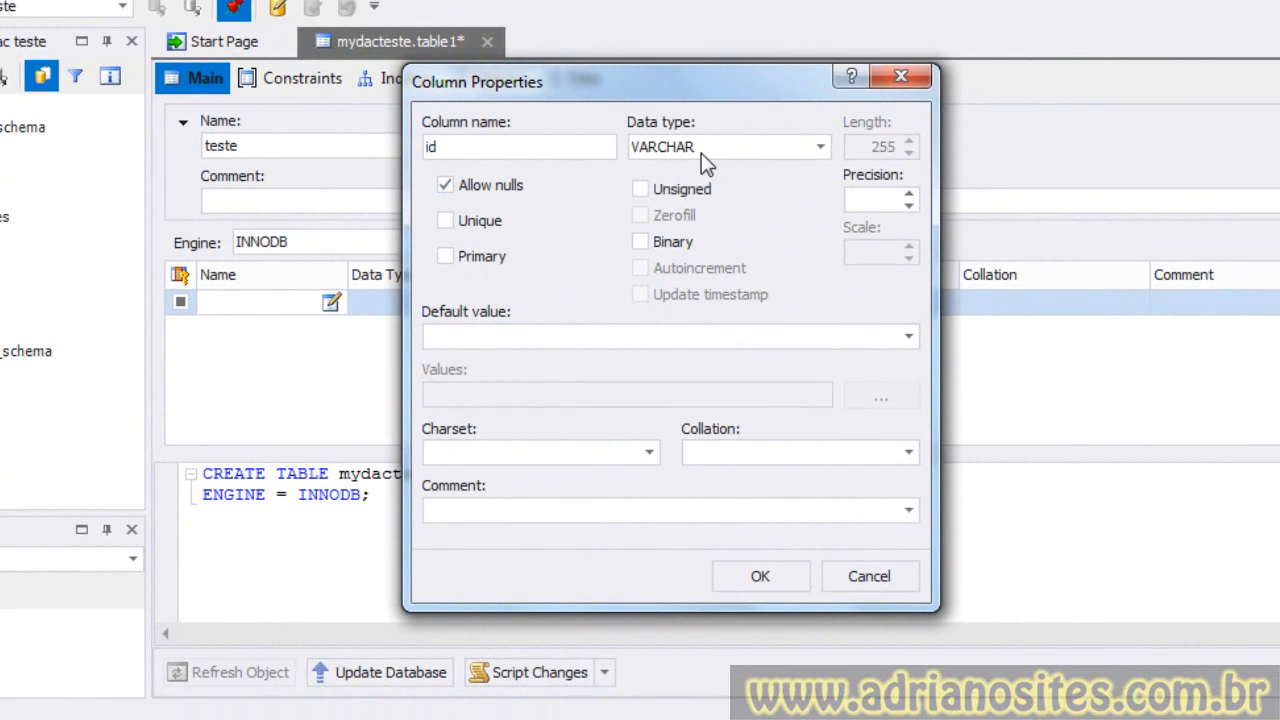
pyautogui.press('Return')
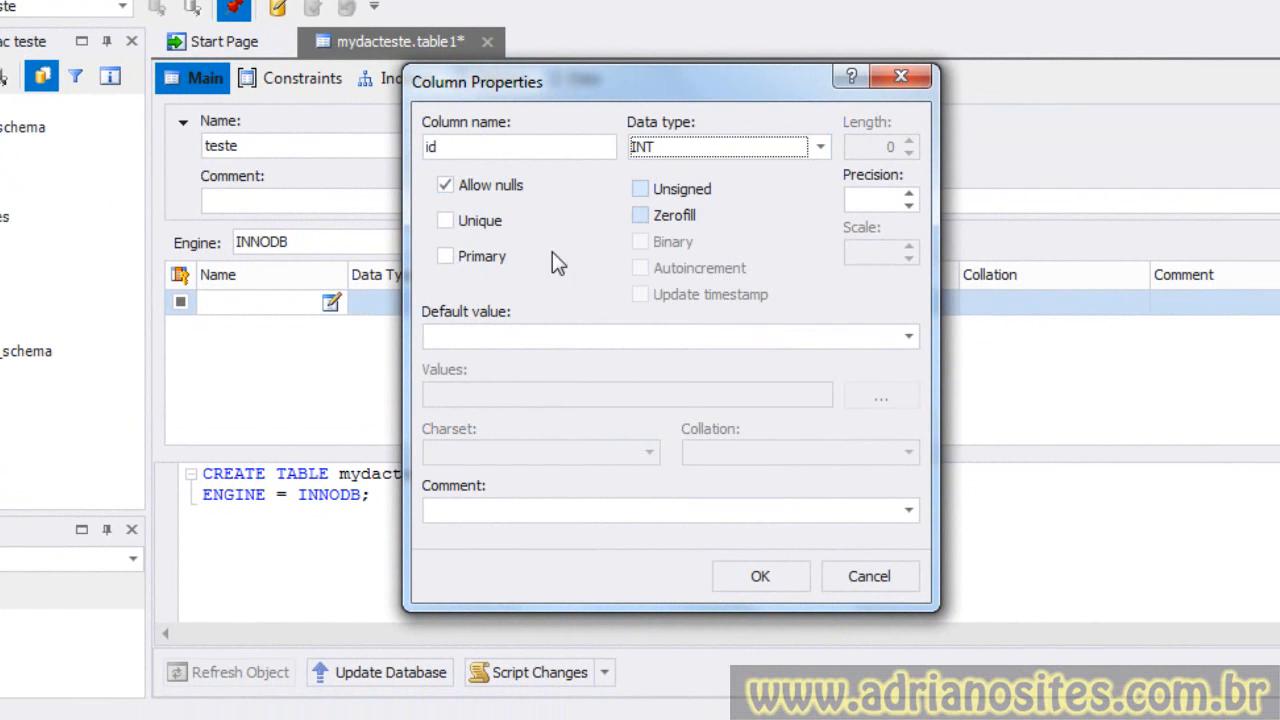
pyautogui.click(446, 256)
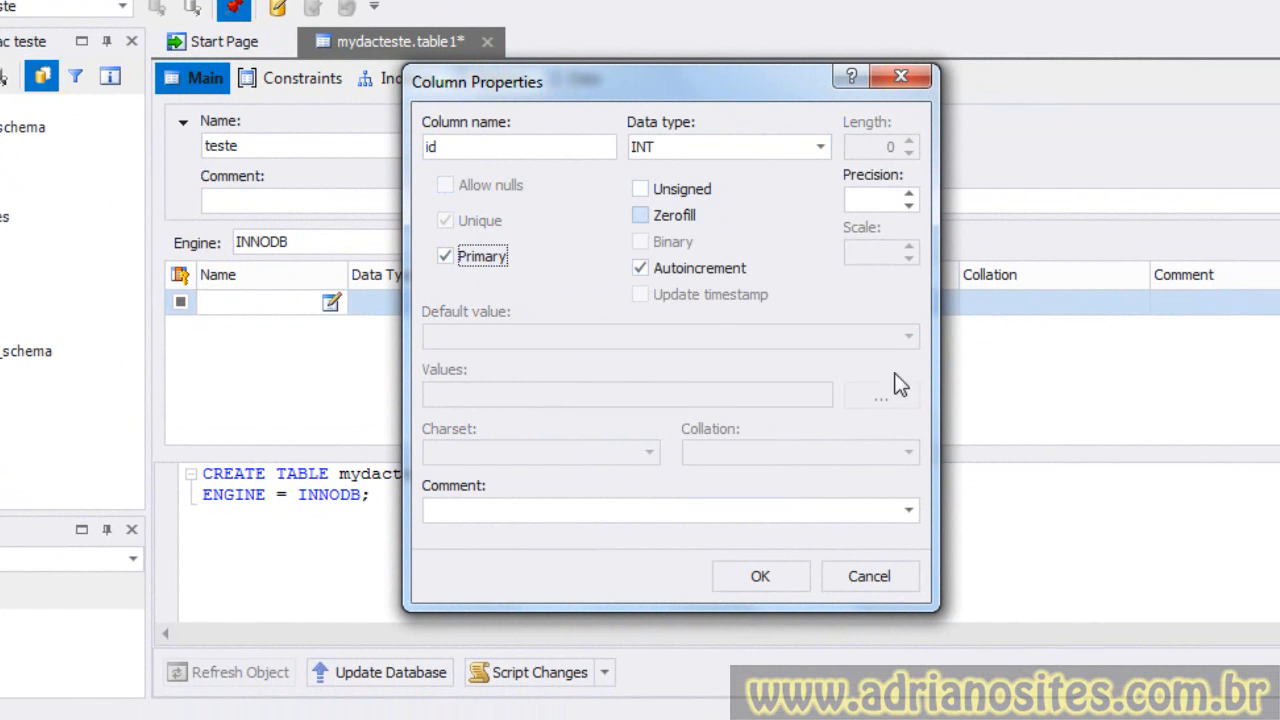
pyautogui.click(760, 576)
# - Add a desc column of type VARCHAR with length 30
pyautogui.click(282, 330)
pyautogui.click(331, 328)
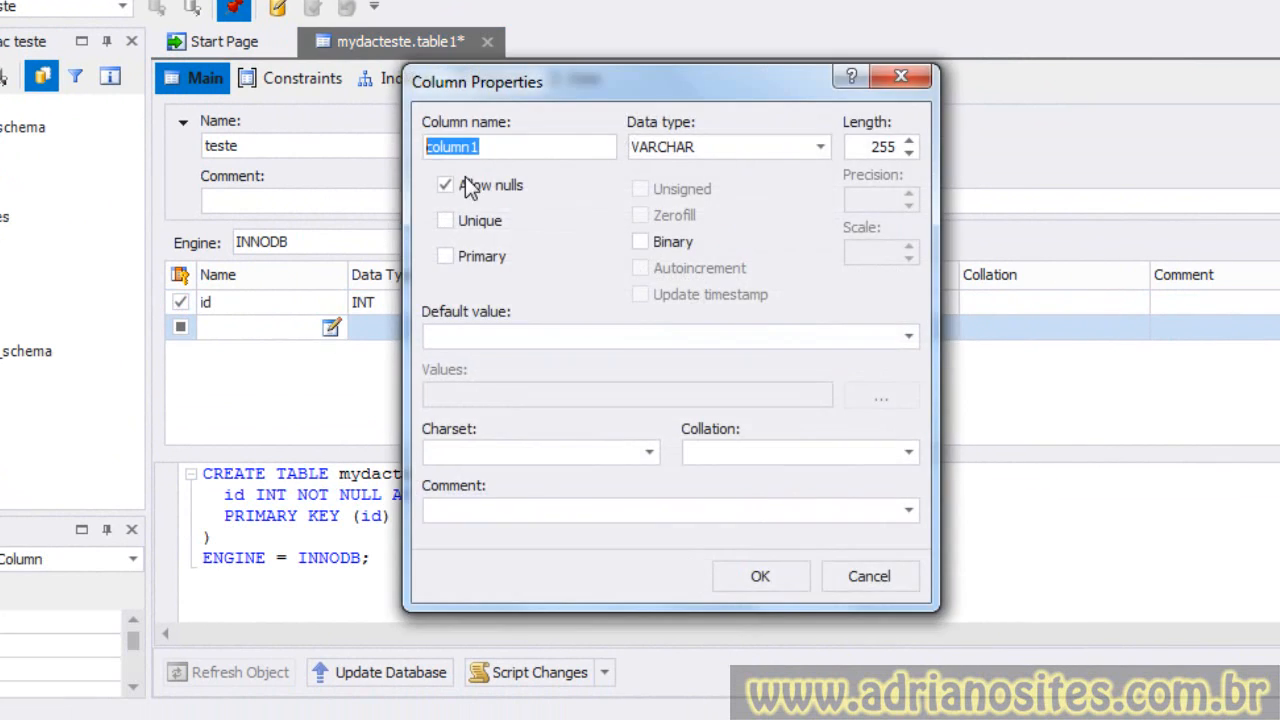
pyautogui.write('desc')
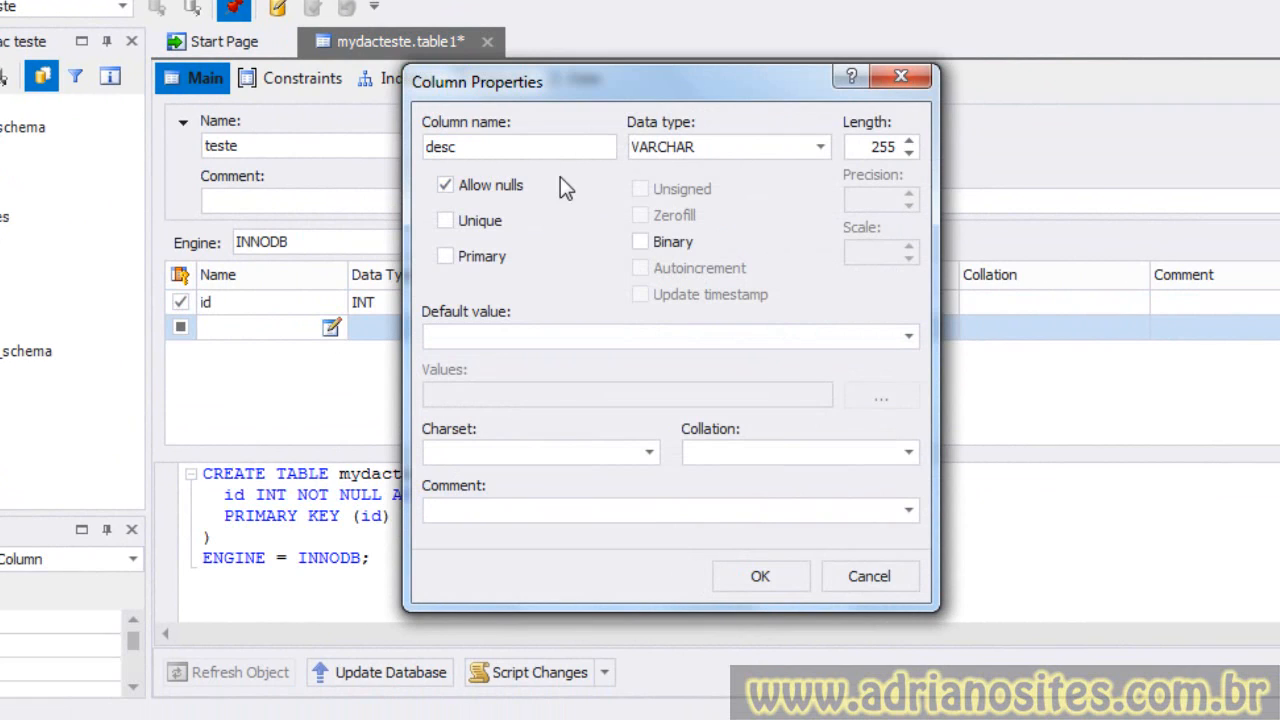
pyautogui.doubleClick(862, 148)
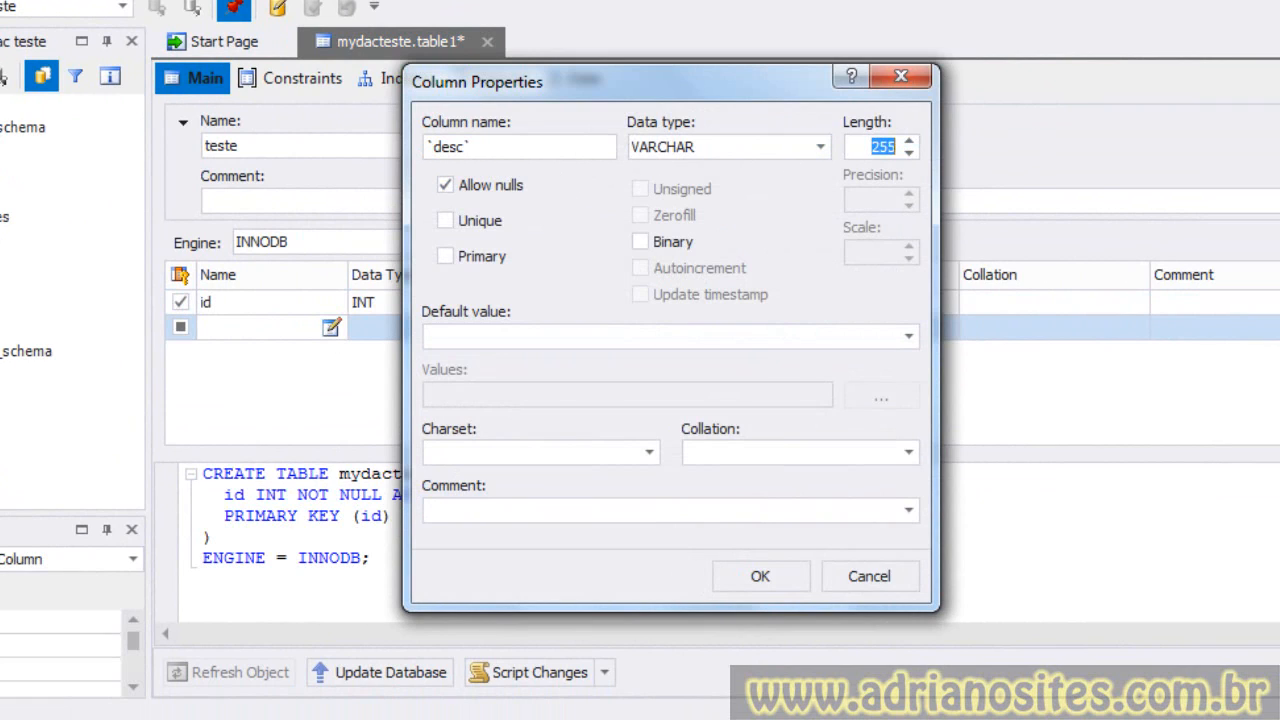
pyautogui.write('30')
pyautogui.click(767, 581)
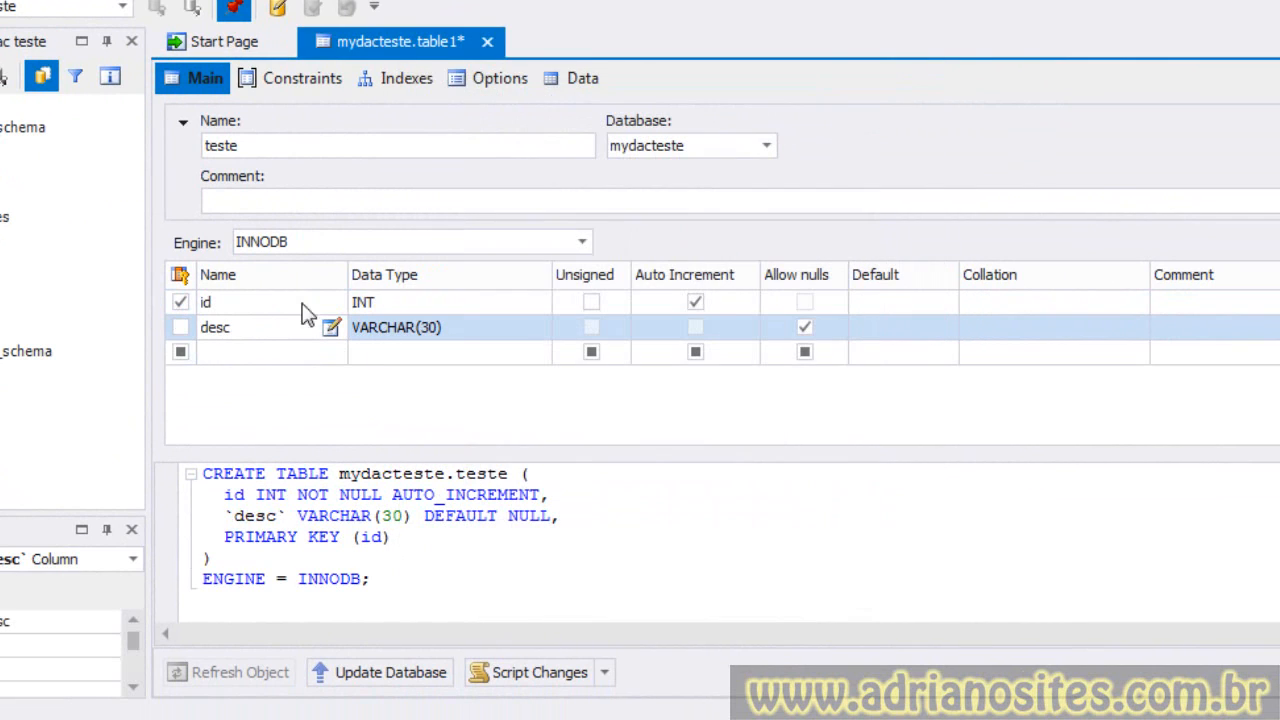
# - Close the table editor and save the teste table
pyautogui.click(487, 41)
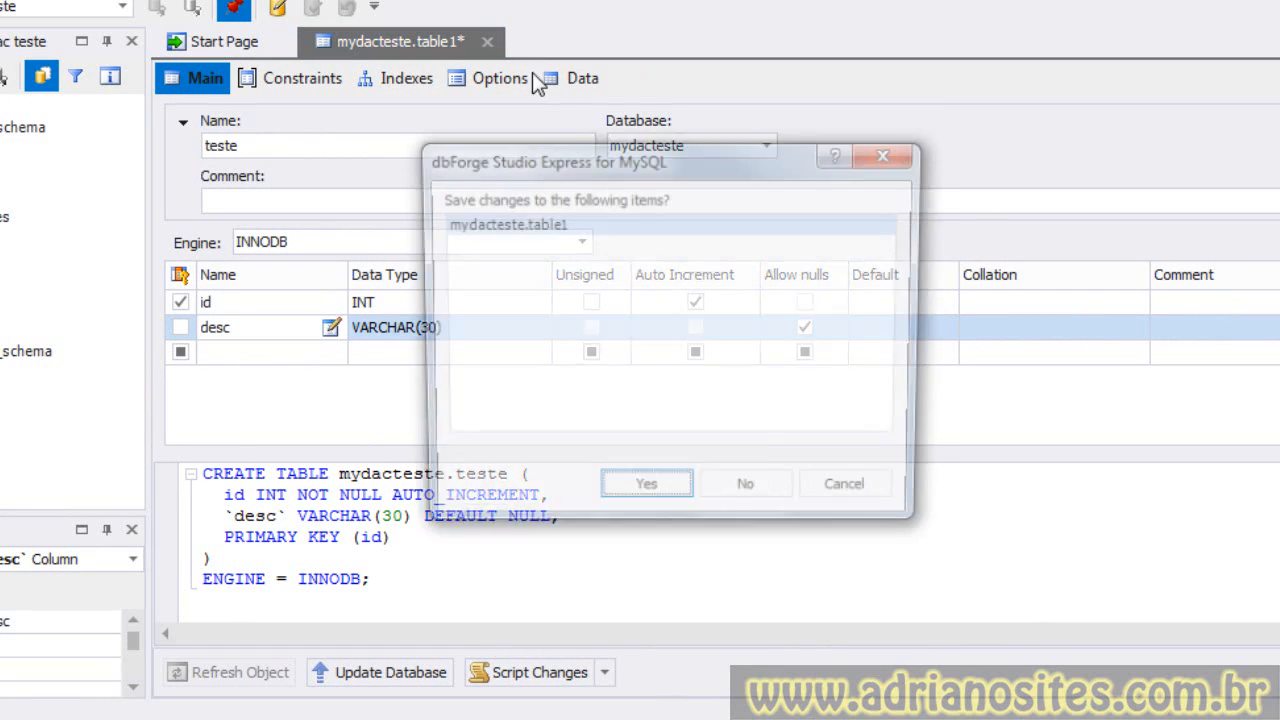
pyautogui.click(645, 497)
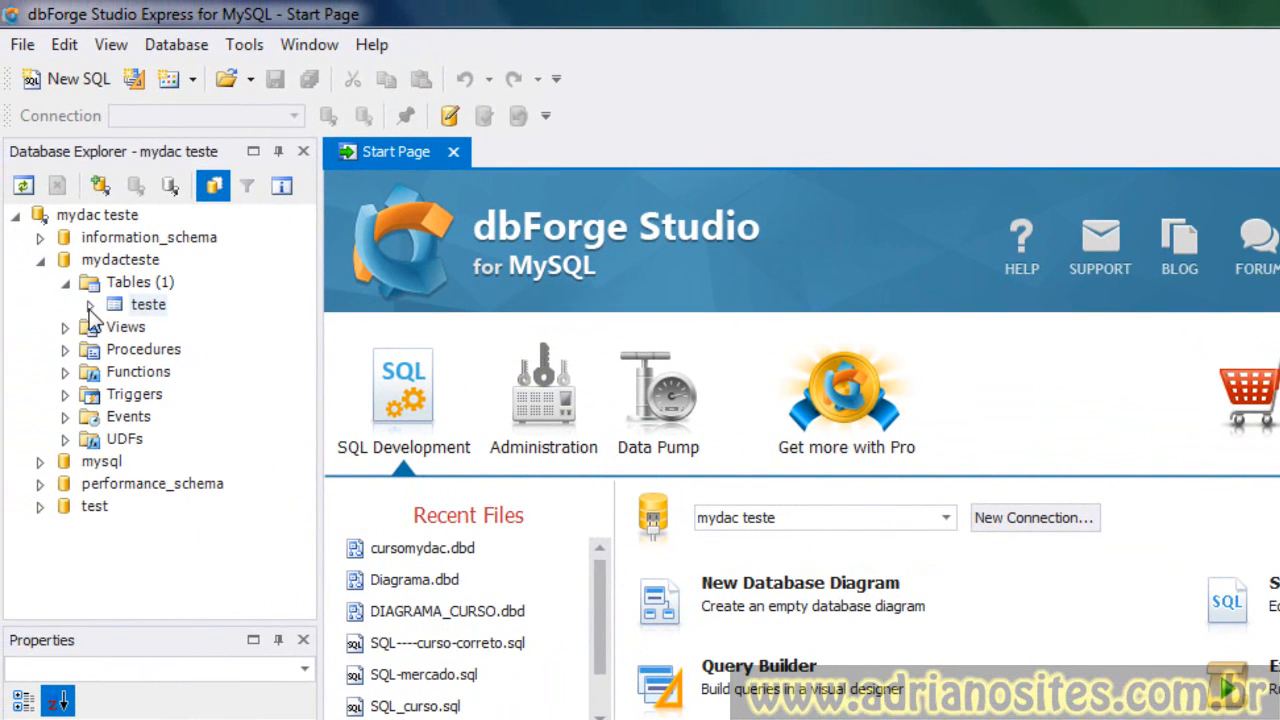
# - Open the teste table from the tree and review its definition script
pyautogui.click(90, 306)
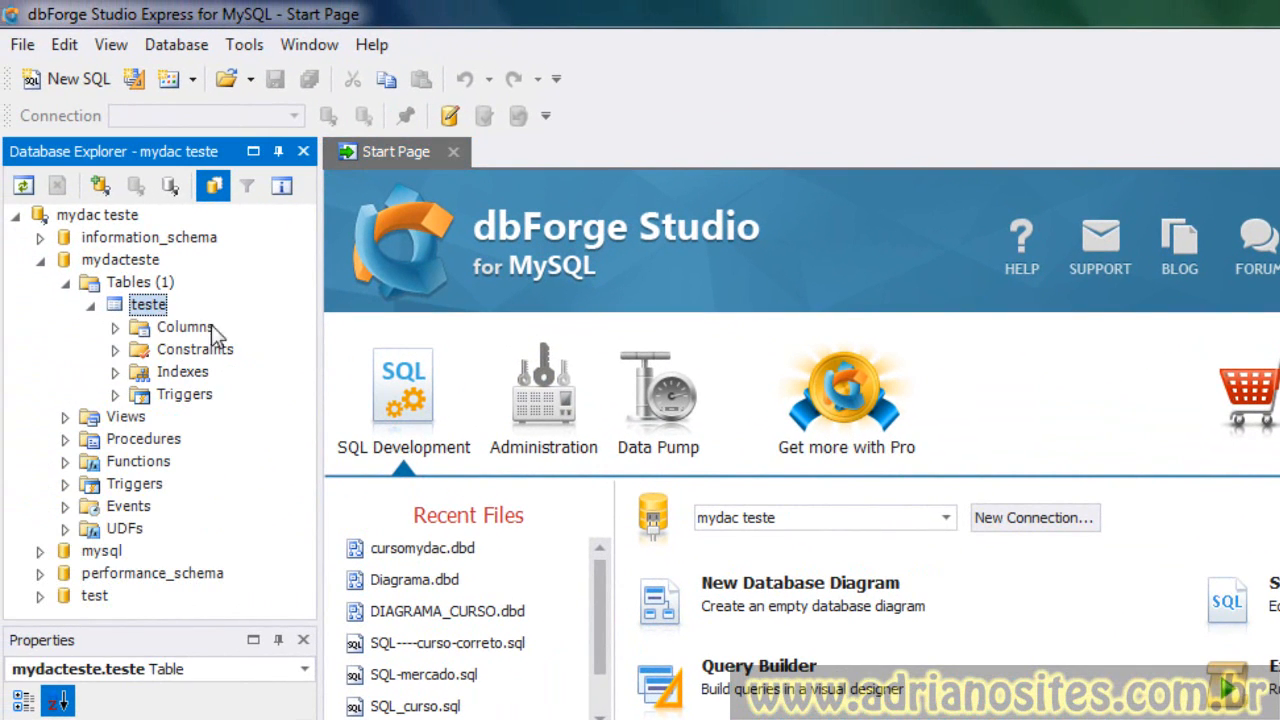
pyautogui.doubleClick(148, 306)
pyautogui.moveTo(412, 486); pyautogui.dragTo(415, 526)
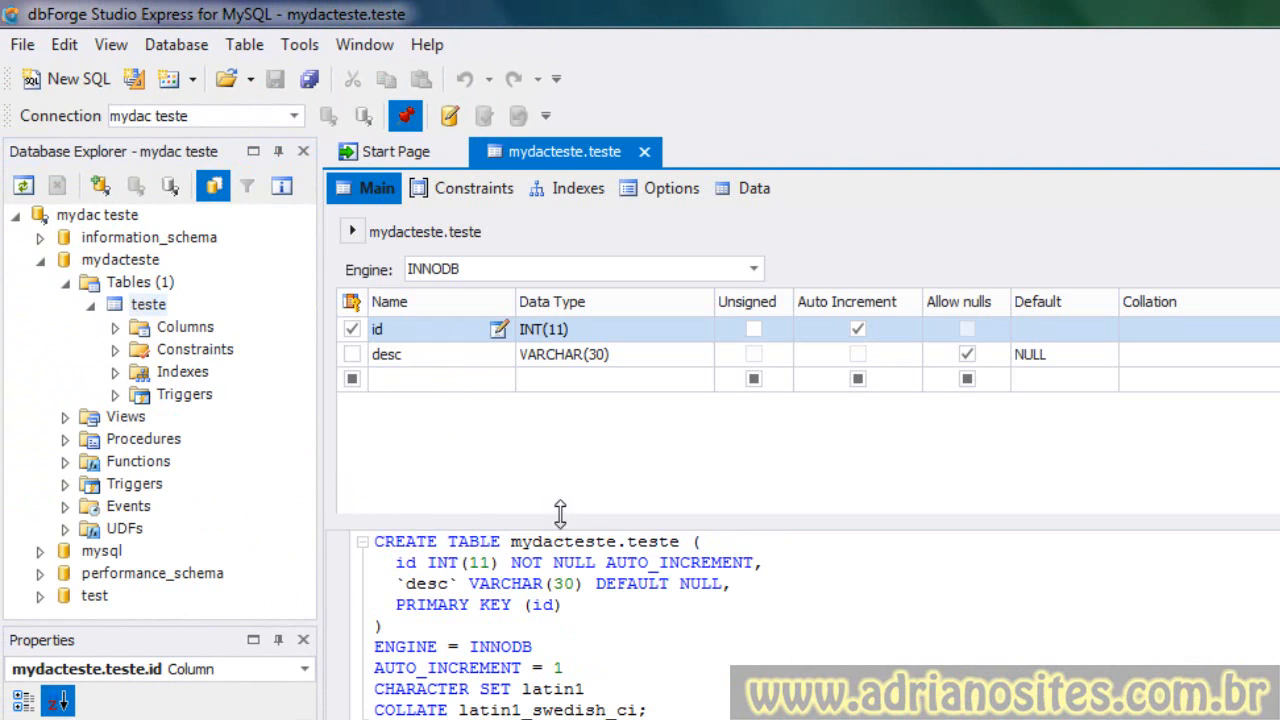
pyautogui.moveTo(560, 512); pyautogui.dragTo(560, 405)
pyautogui.moveTo(650, 600); pyautogui.dragTo(424, 597)
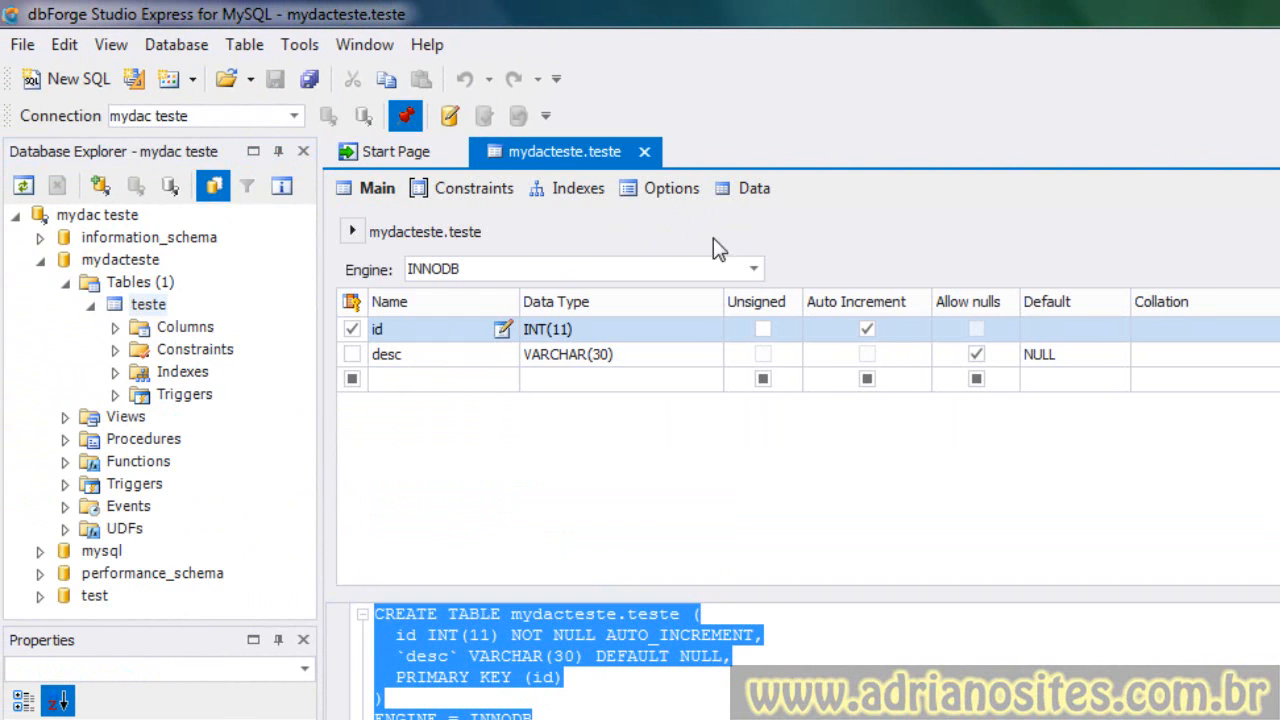
# - Enter two rows in the teste table's data with desc values TESTE and TESTE 2, then close the table
pyautogui.click(754, 190)
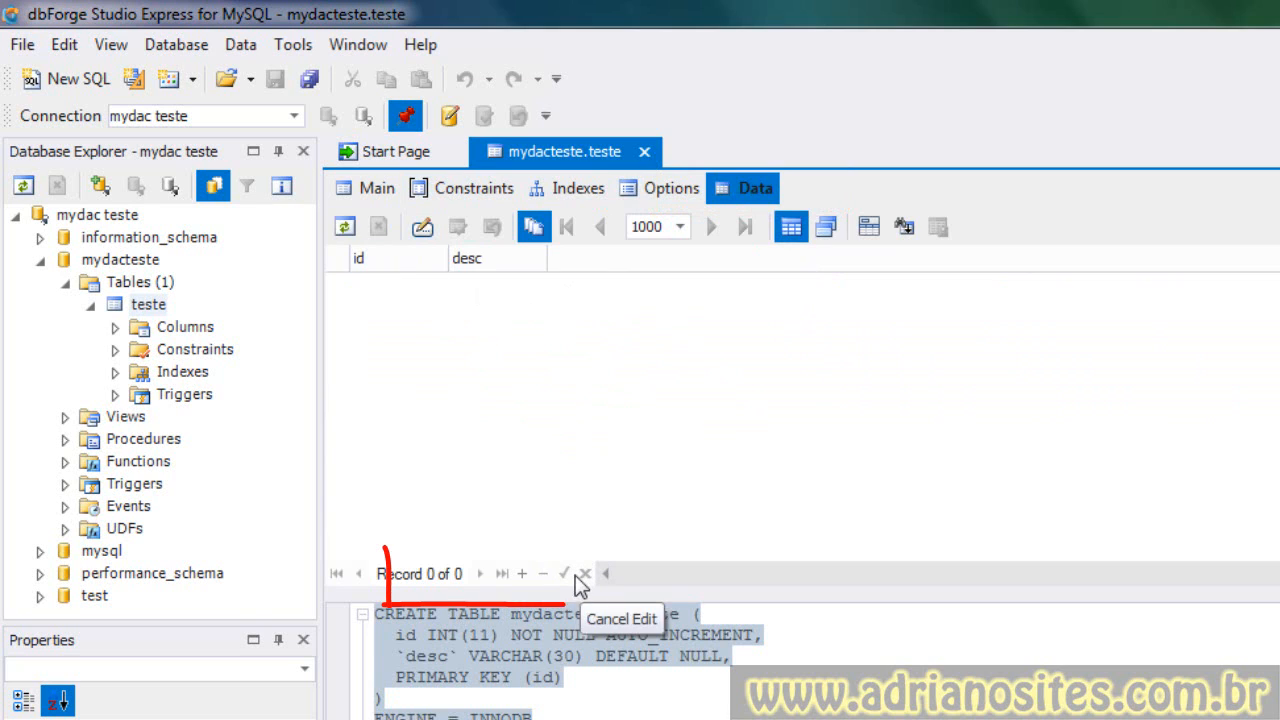
pyautogui.click(522, 573)
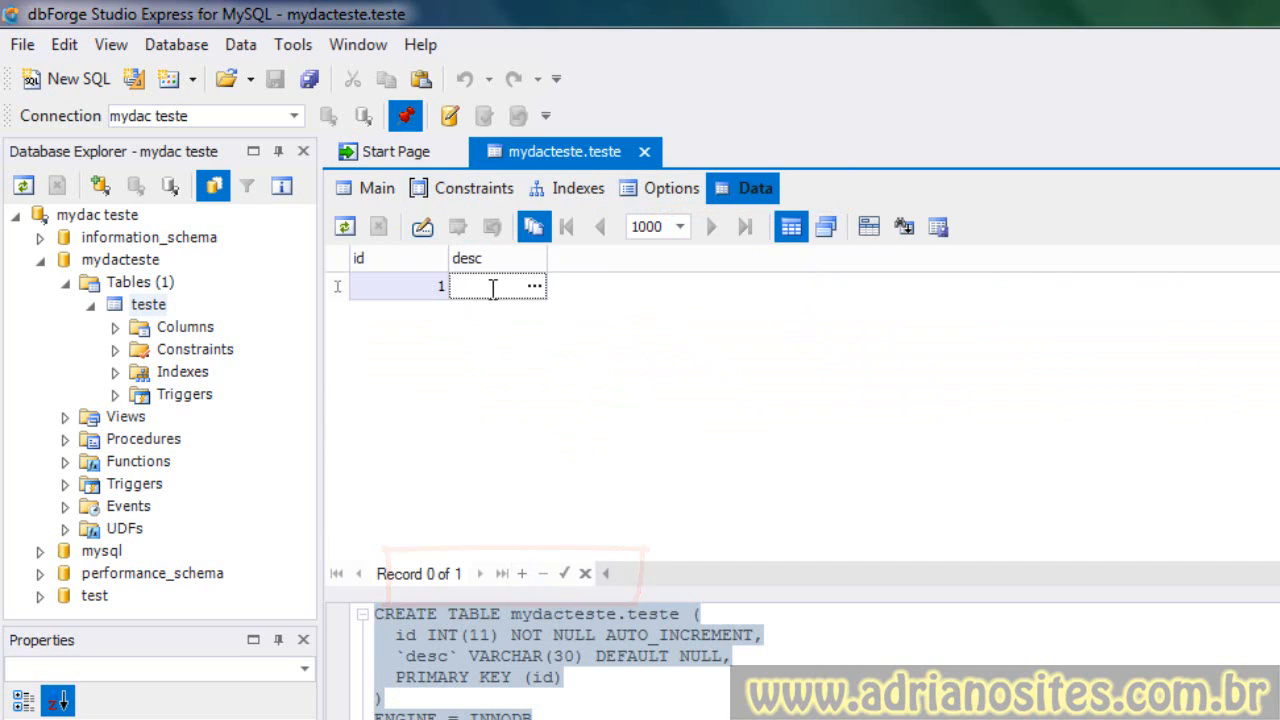
pyautogui.write('TESTE')
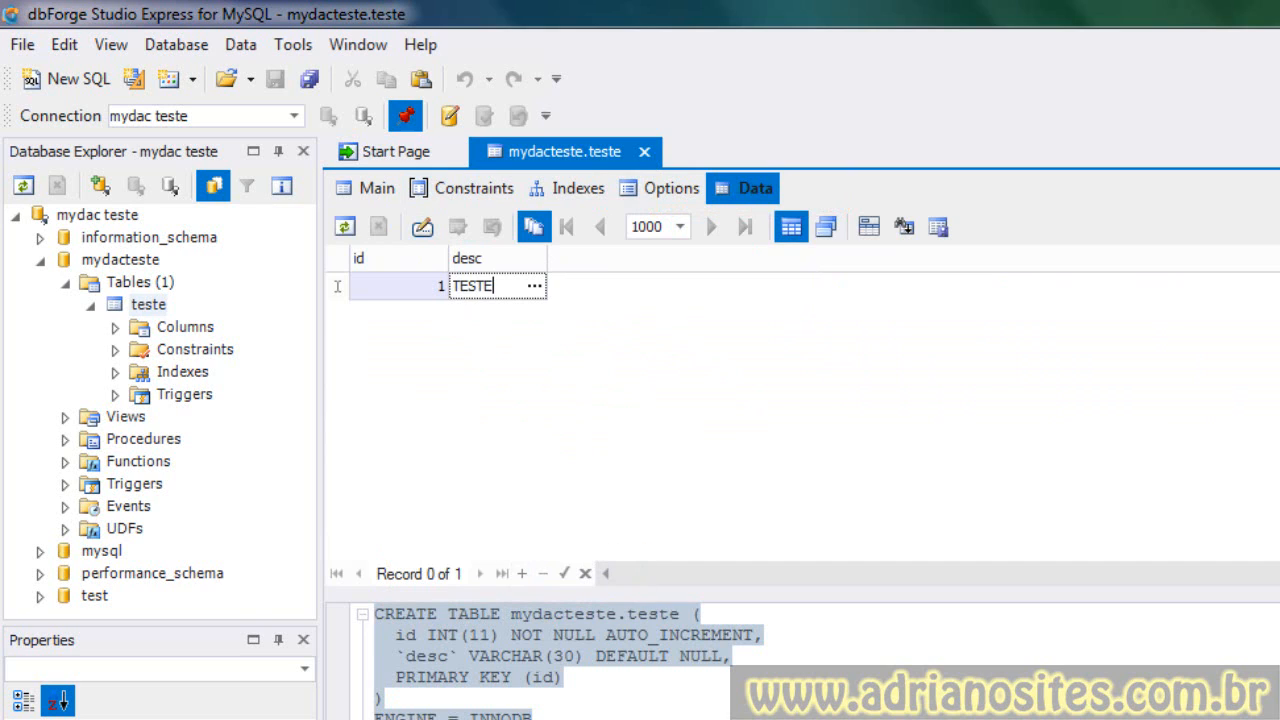
pyautogui.press('Down')
pyautogui.write('TESTE 2')
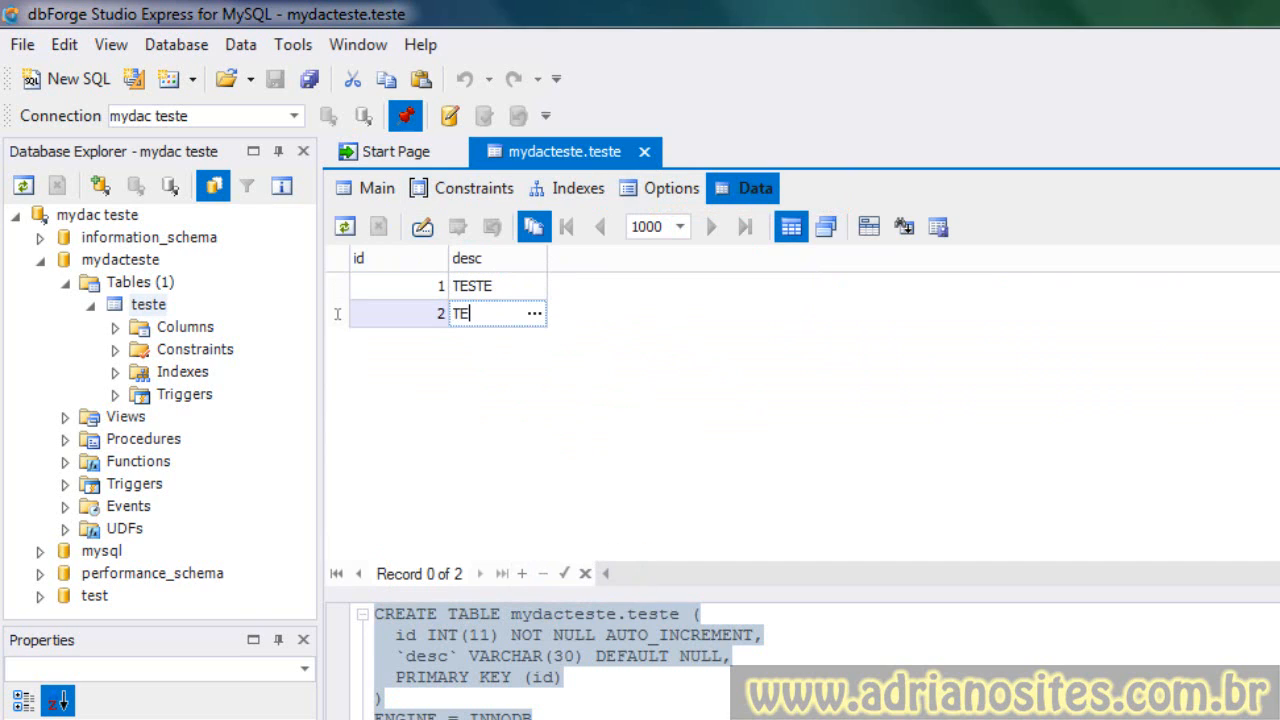
pyautogui.press('Down')
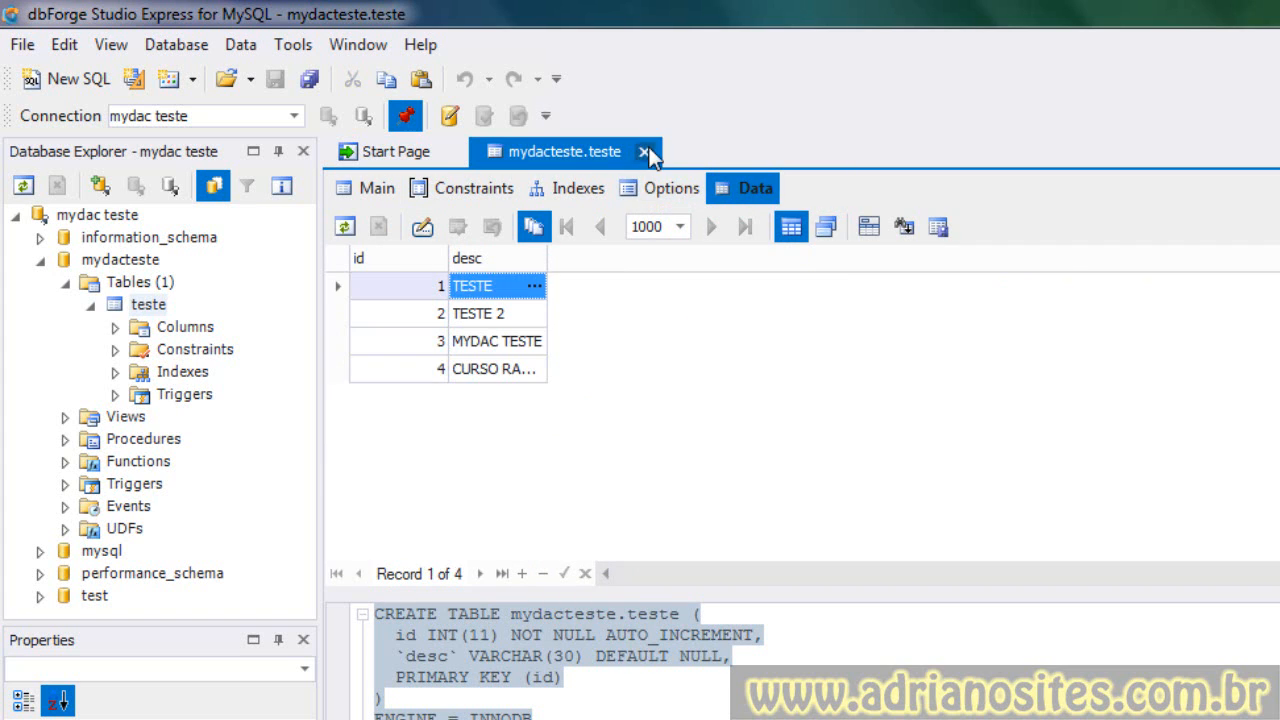
pyautogui.click(644, 151)
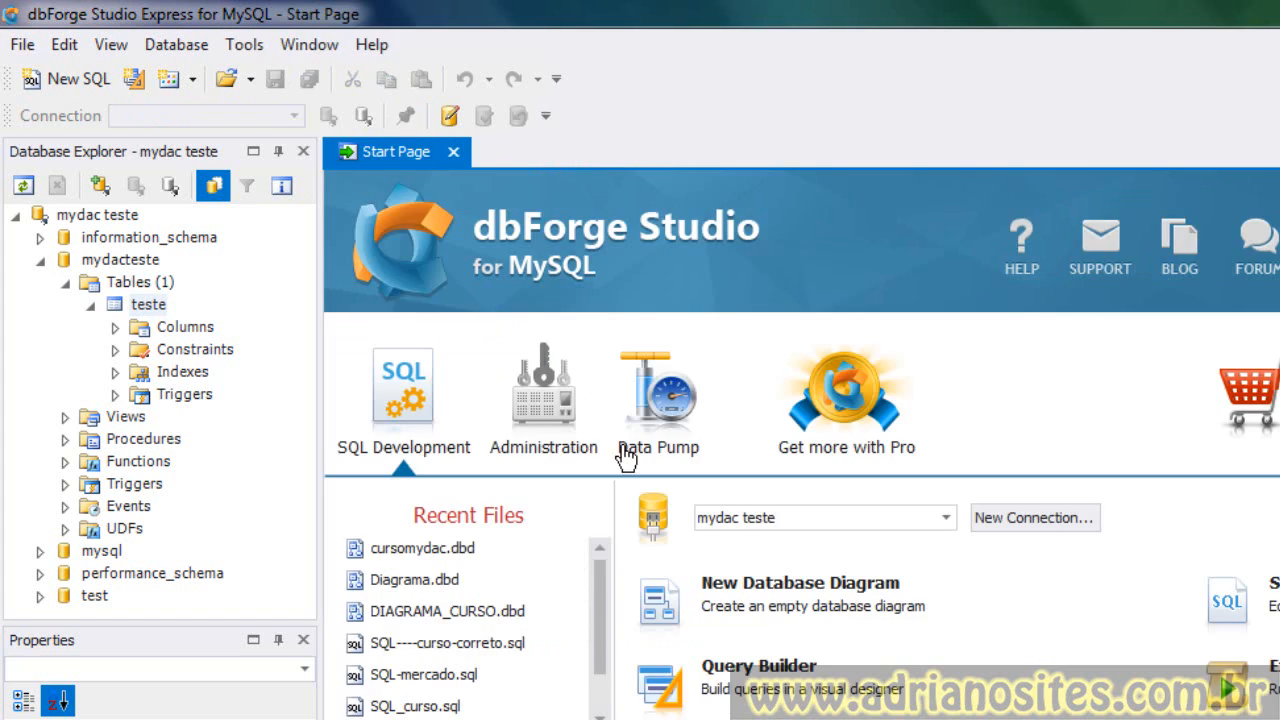